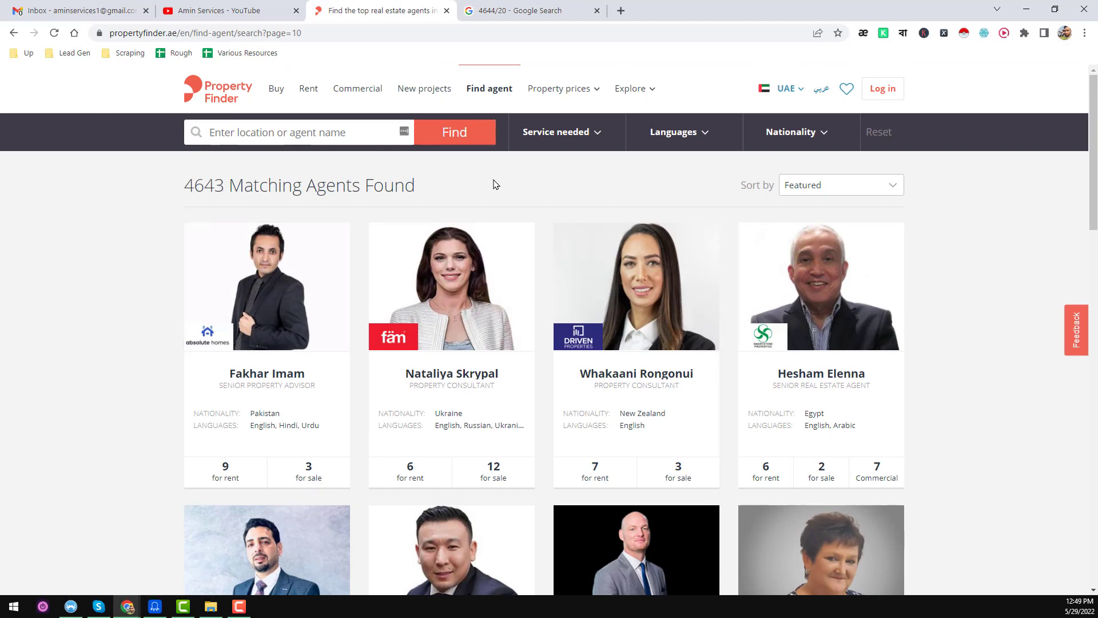
# - Load page 1 of the Property Finder agent search by changing the page number in its URL, and copy that address
pyautogui.click(422, 36)
pyautogui.click(422, 36)
pyautogui.press('BackSpace')
pyautogui.press('Return')
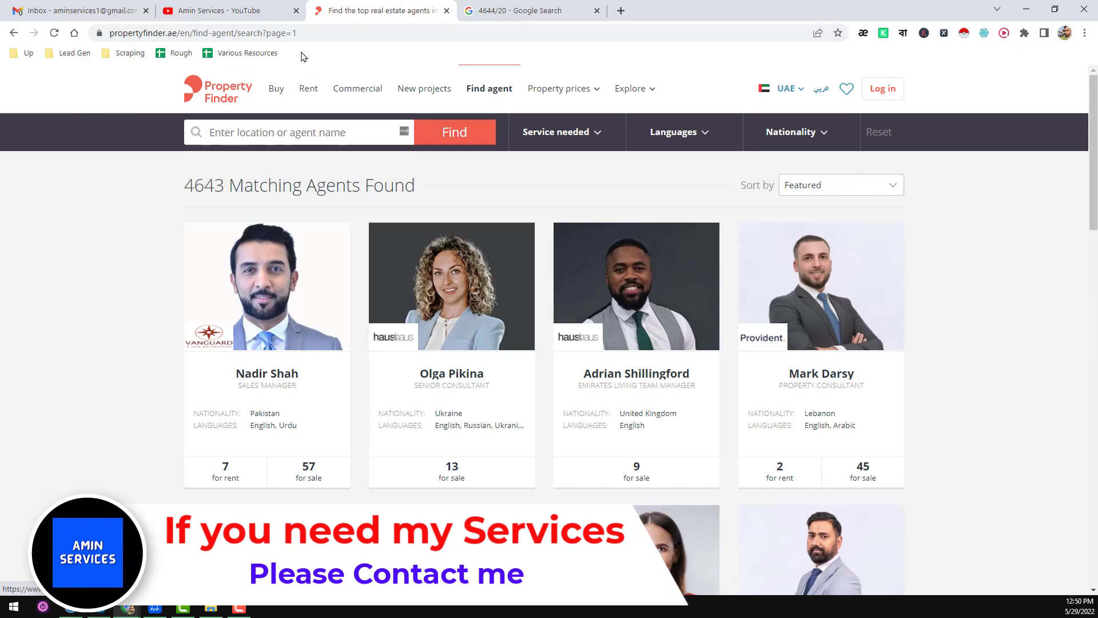
pyautogui.click(347, 35)
pyautogui.hotkey('ctrl', 'c')
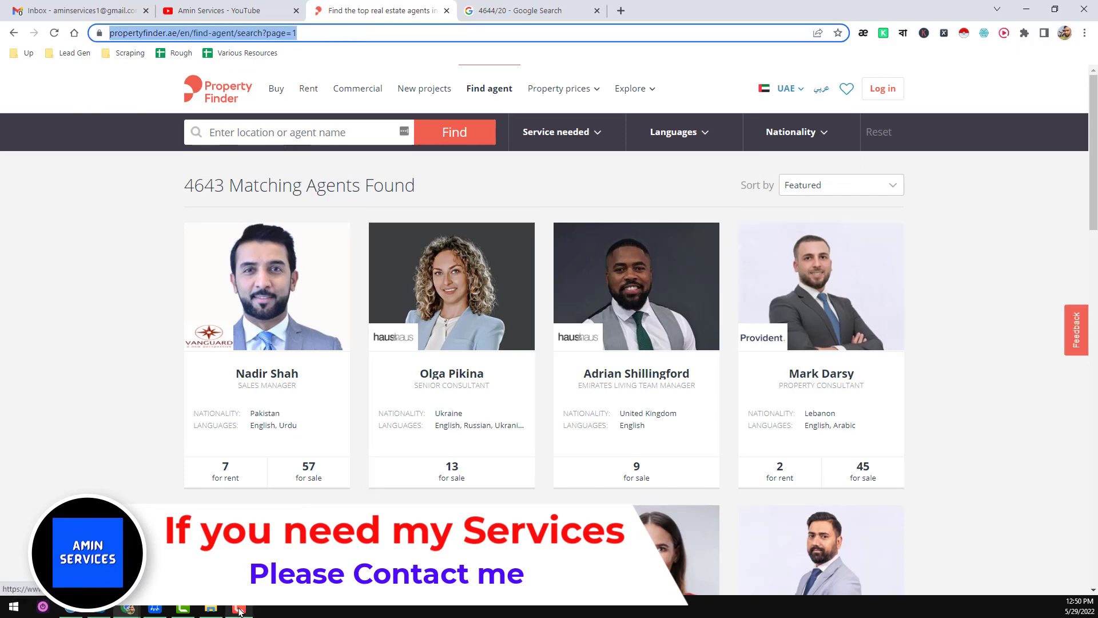
# - Switch to Octoparse and create a new Advanced Mode task
pyautogui.click(155, 607)
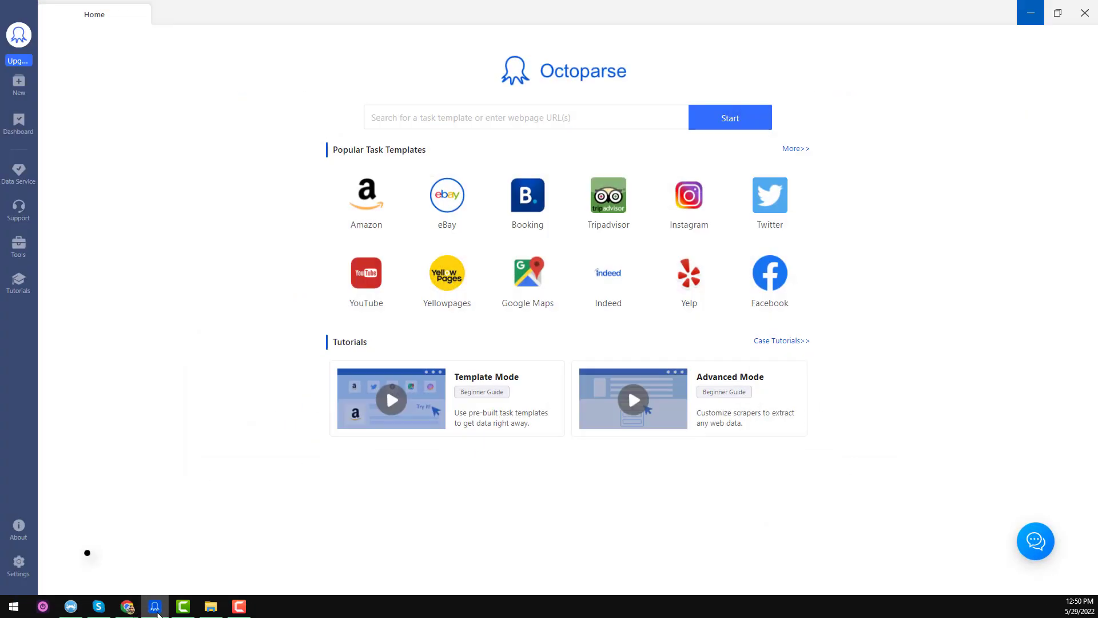
pyautogui.click(18, 84)
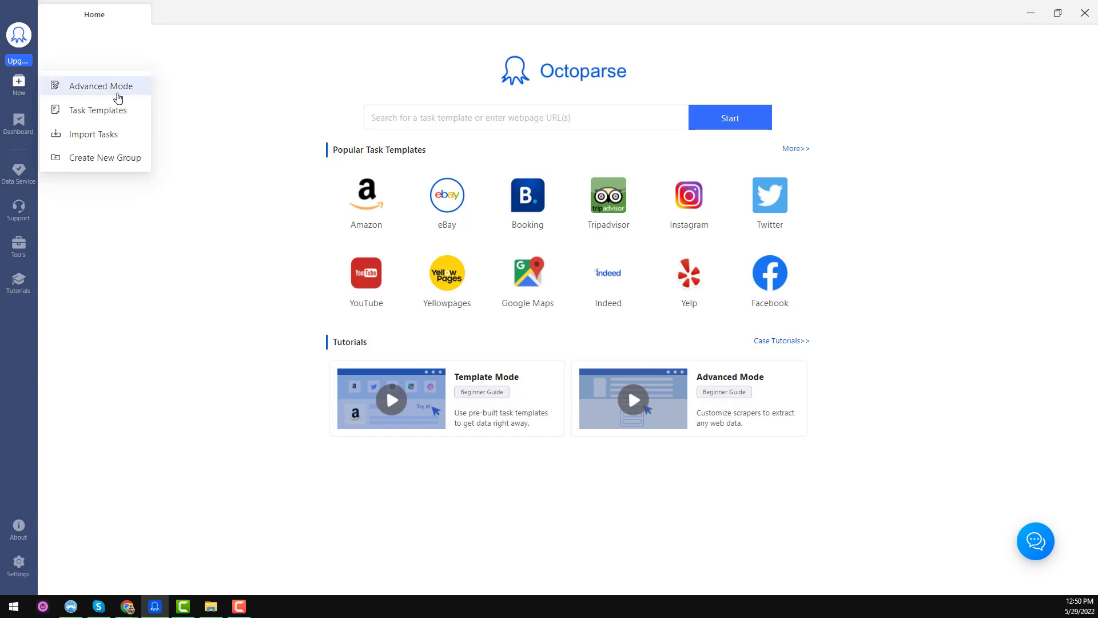
pyautogui.click(117, 95)
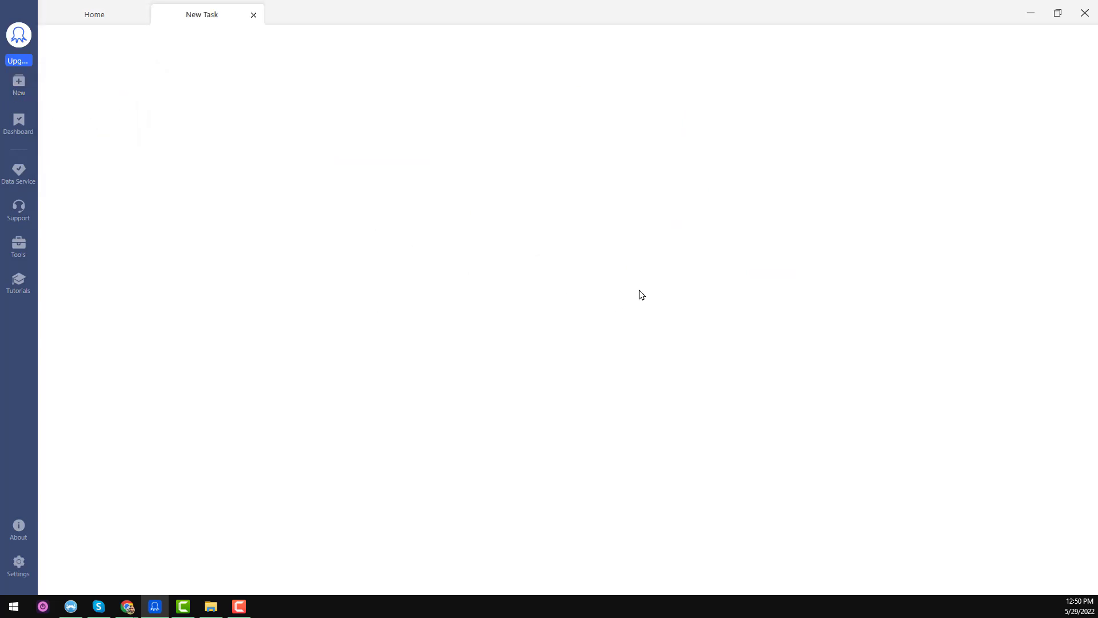
pyautogui.click(504, 176)
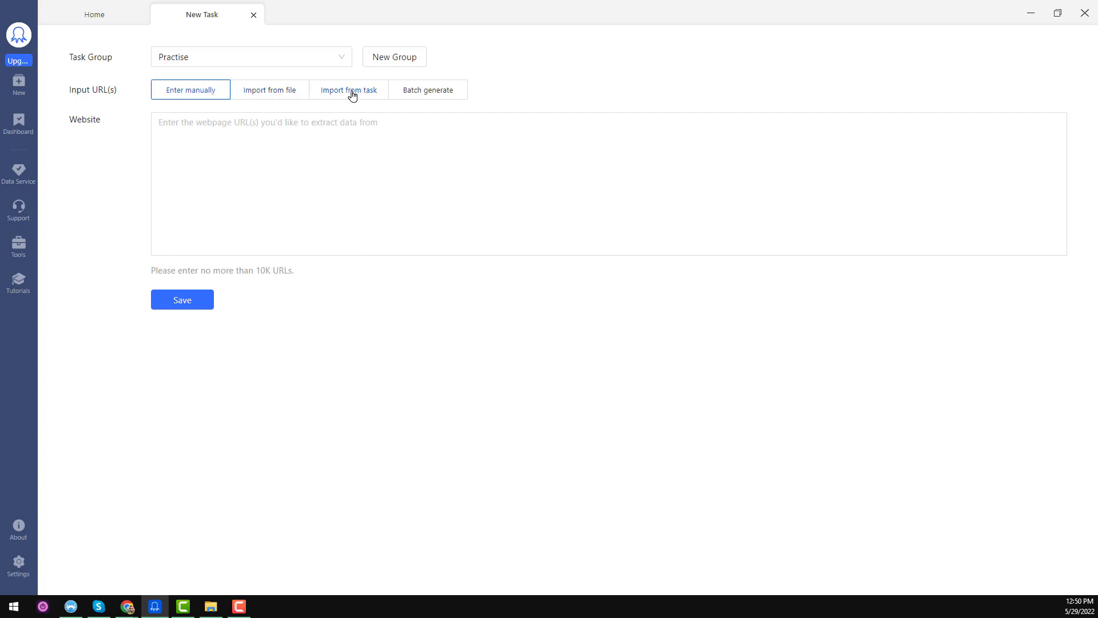
pyautogui.click(441, 96)
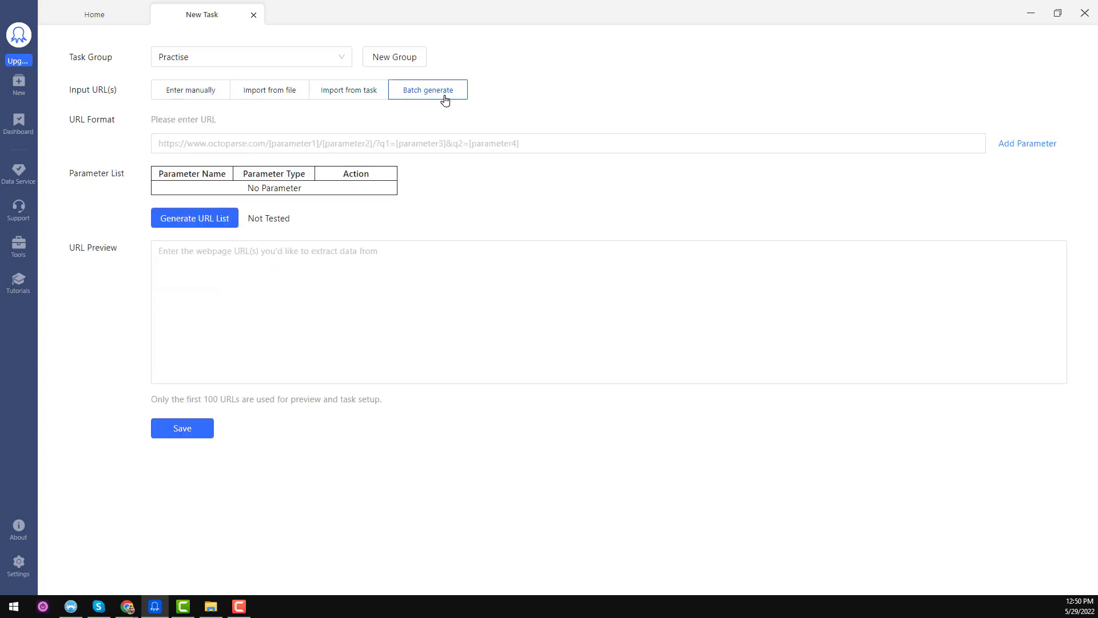
pyautogui.click(451, 147)
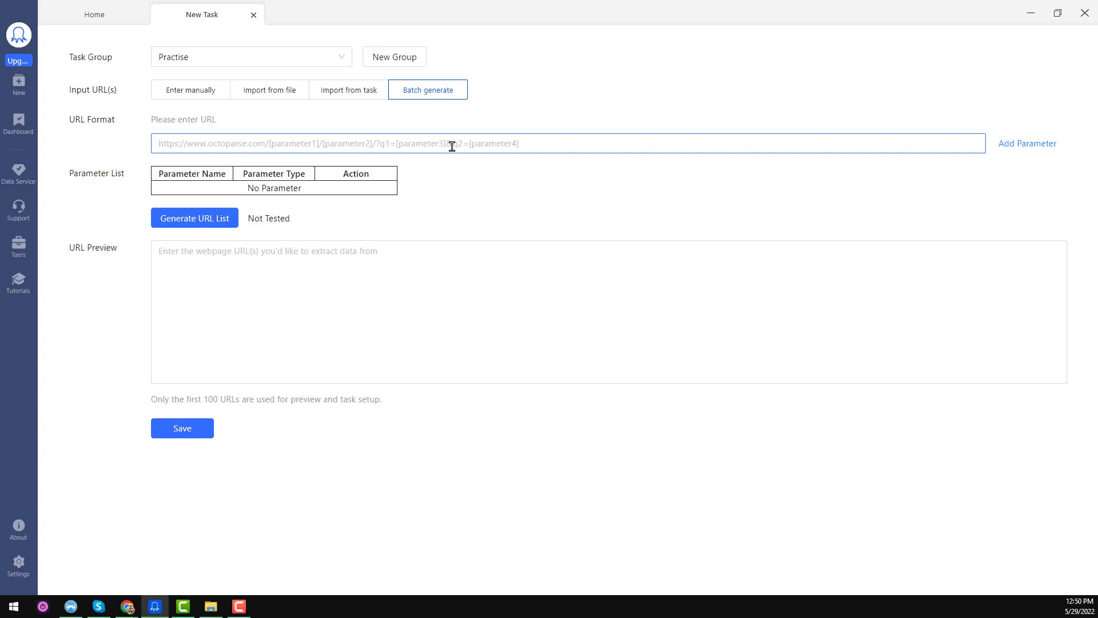
pyautogui.hotkey('ctrl', 'v')
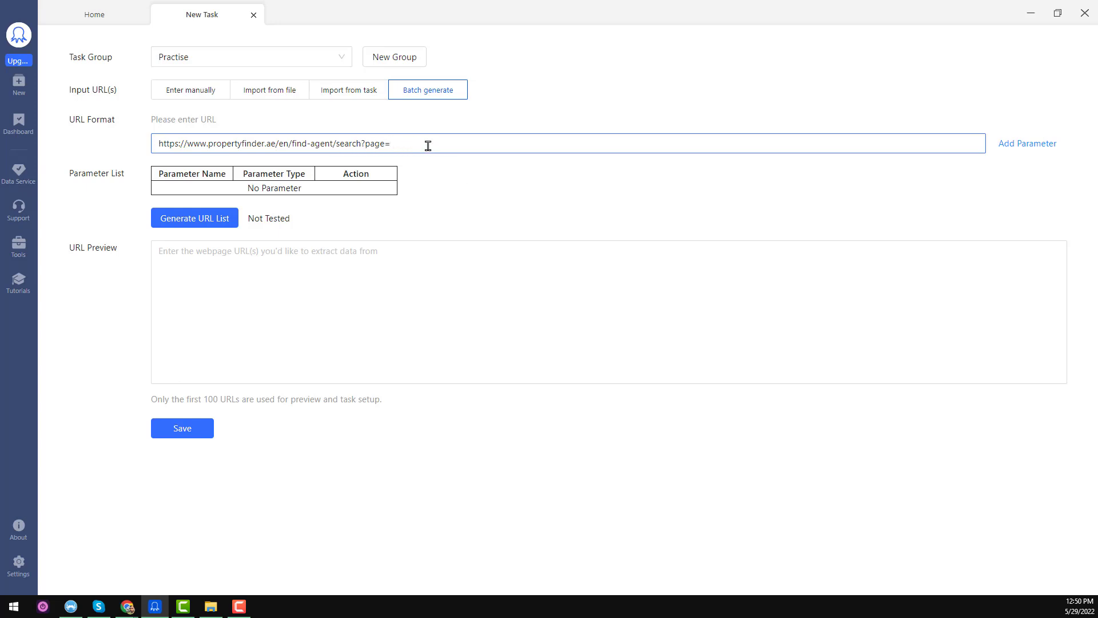
pyautogui.click(1023, 150)
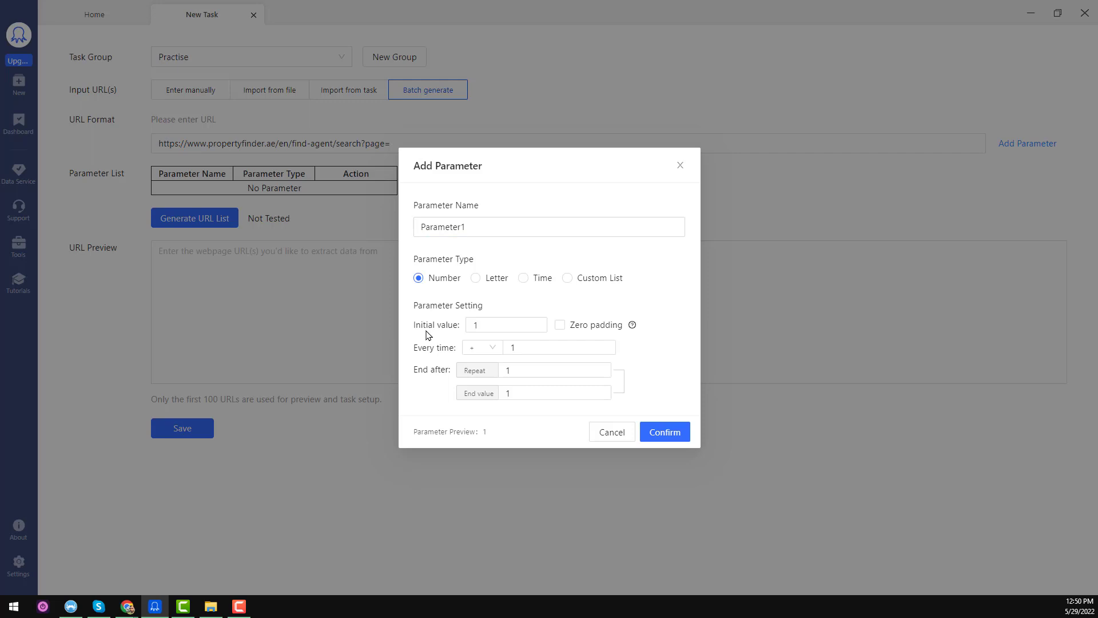
pyautogui.click(497, 322)
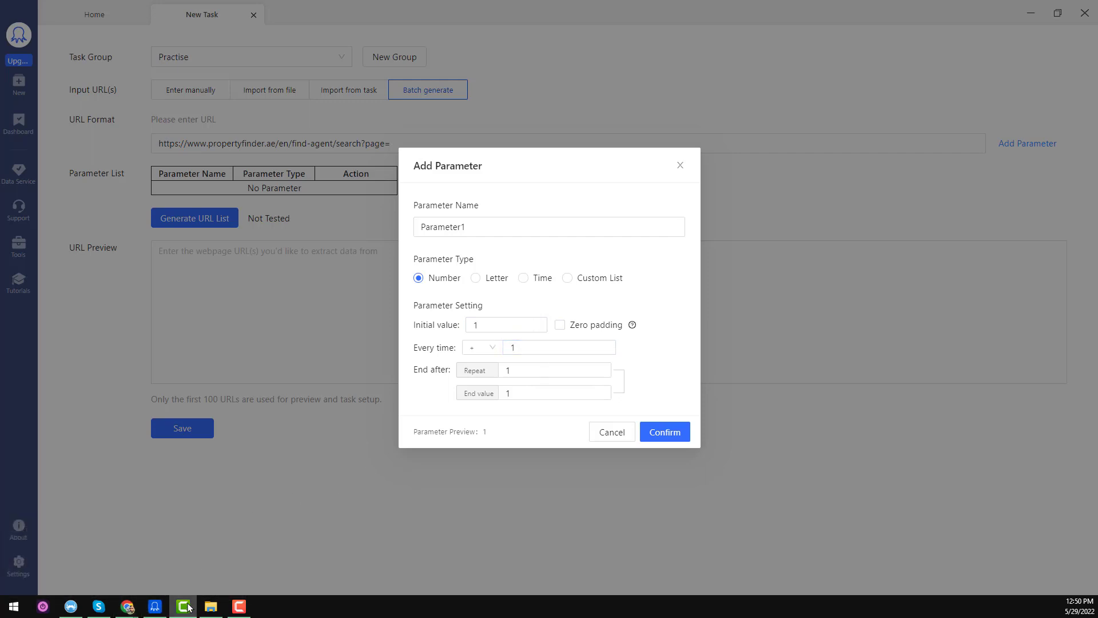
# - Open page 2 of the agent search in Chrome to check how the URL's page number changes, and return to Octoparse
pyautogui.moveTo(132, 609)
pyautogui.click(102, 572)
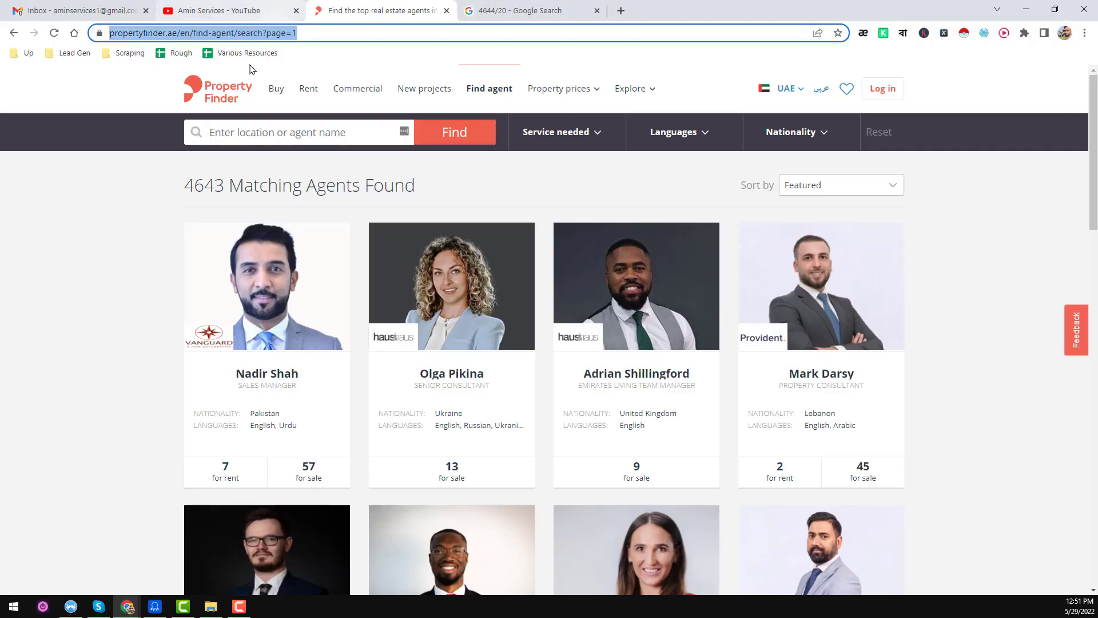
pyautogui.scroll(-15, 481, 360)
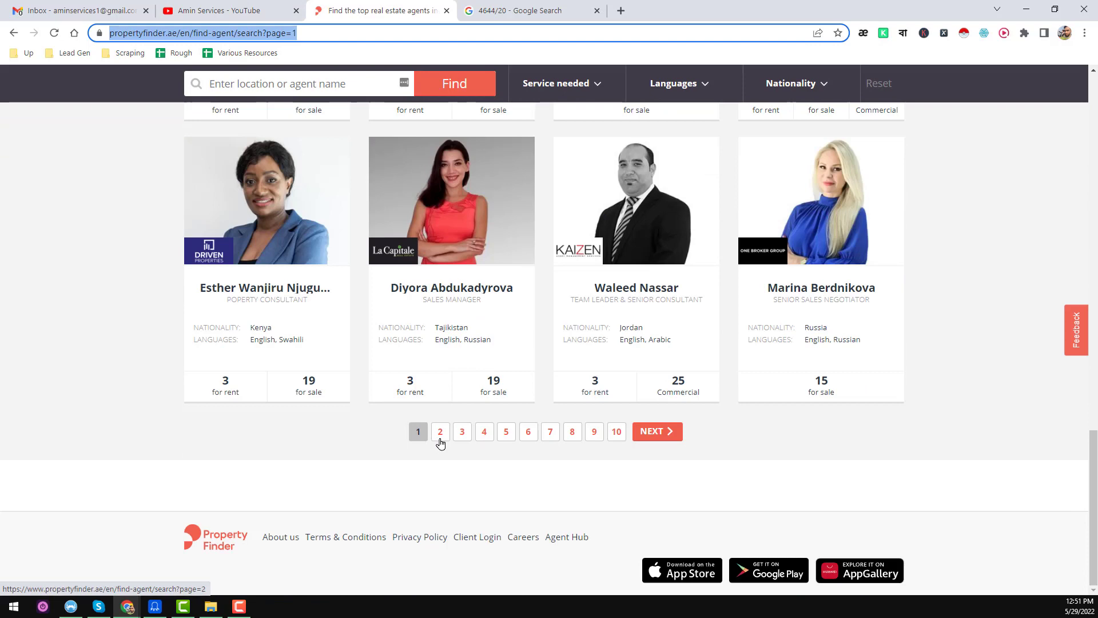
pyautogui.click(440, 435)
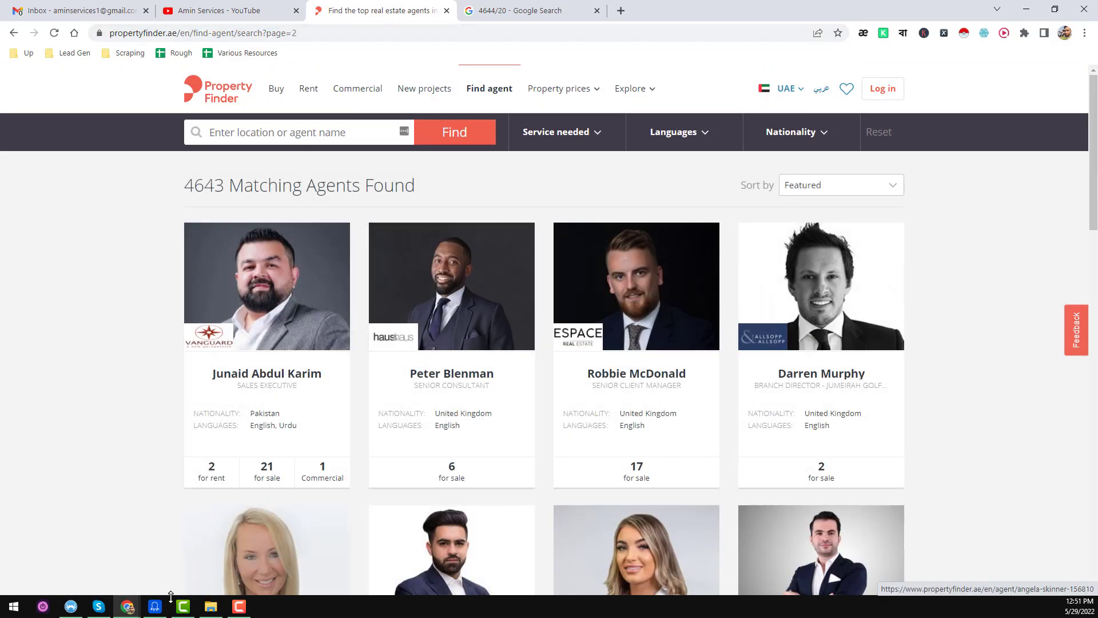
pyautogui.click(154, 606)
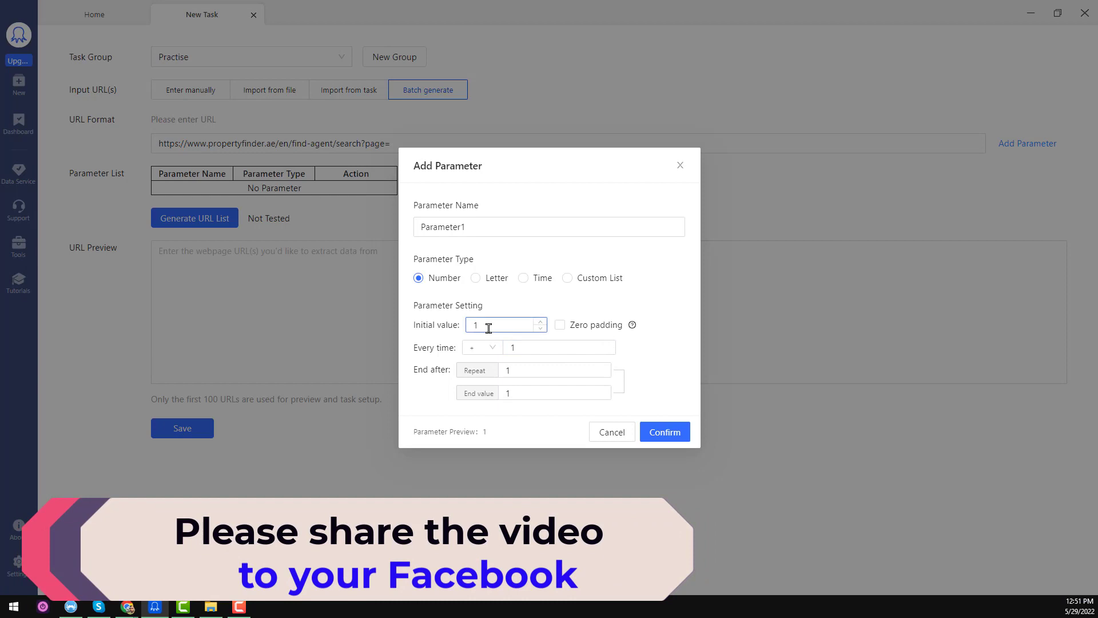
# - Complete the number parameter with an end value of 233 and save the generated URL list to the task
pyautogui.click(508, 370)
pyautogui.write('1')
pyautogui.moveTo(529, 392); pyautogui.dragTo(469, 399)
pyautogui.write('233')
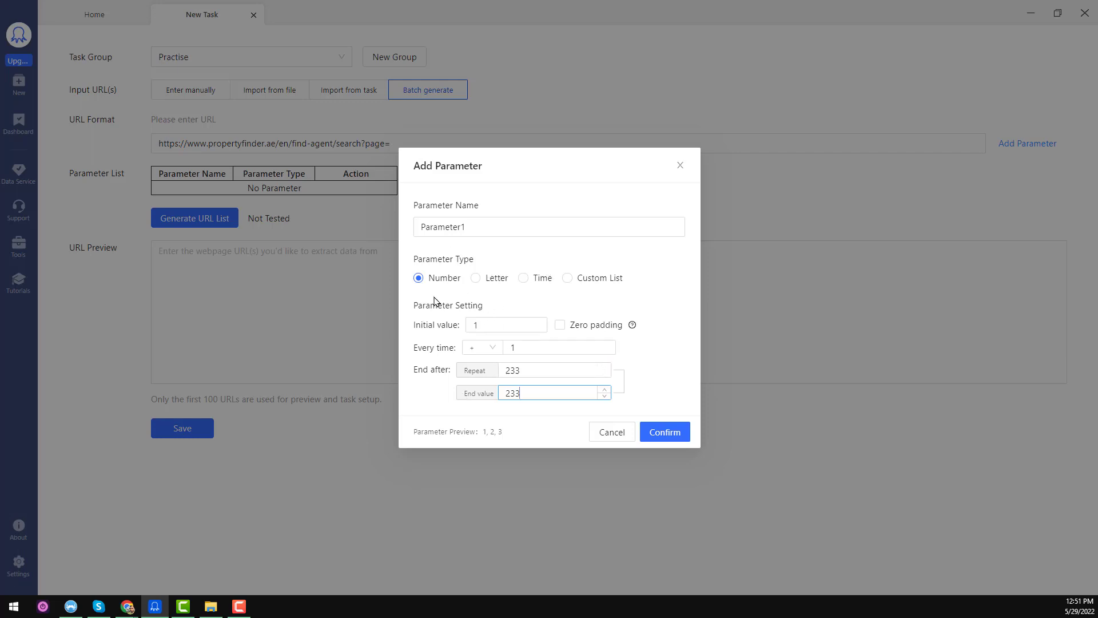
pyautogui.click(665, 433)
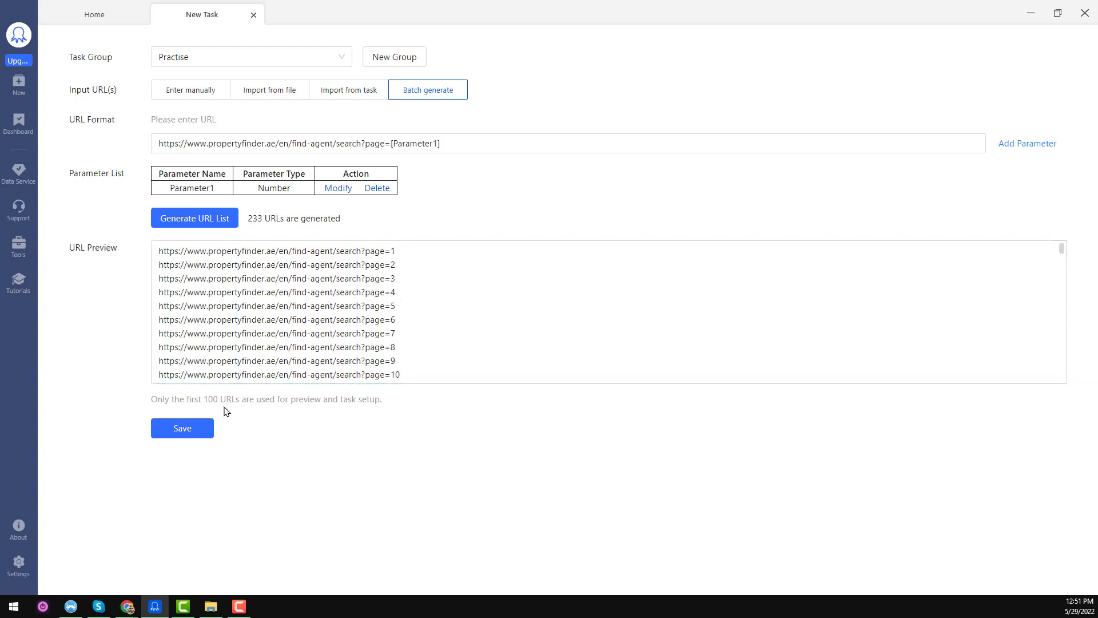
pyautogui.click(207, 432)
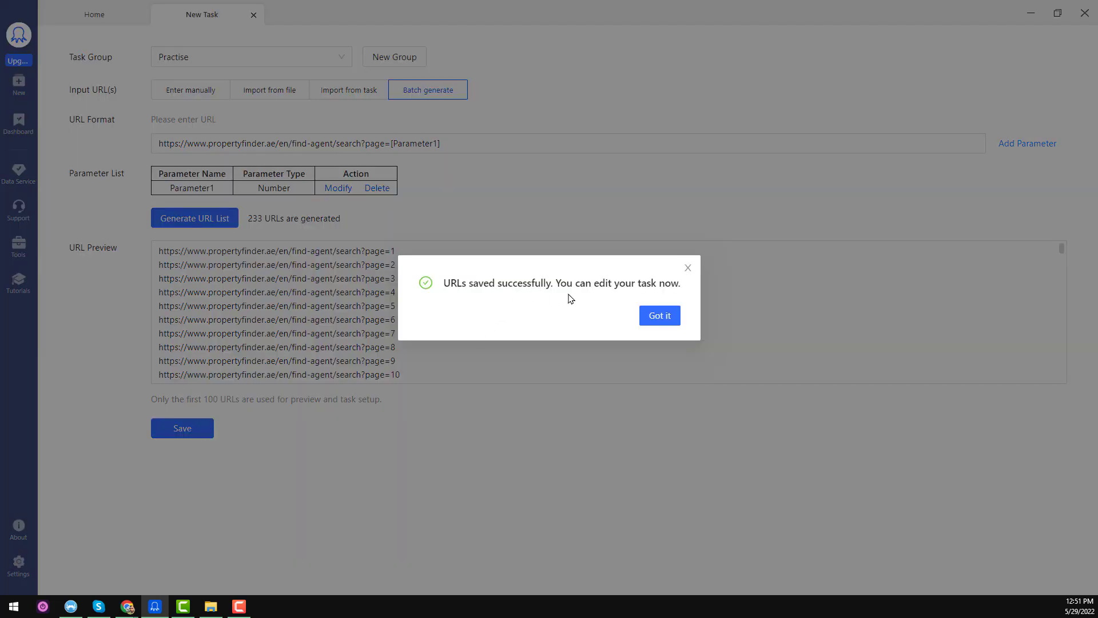
pyautogui.click(658, 315)
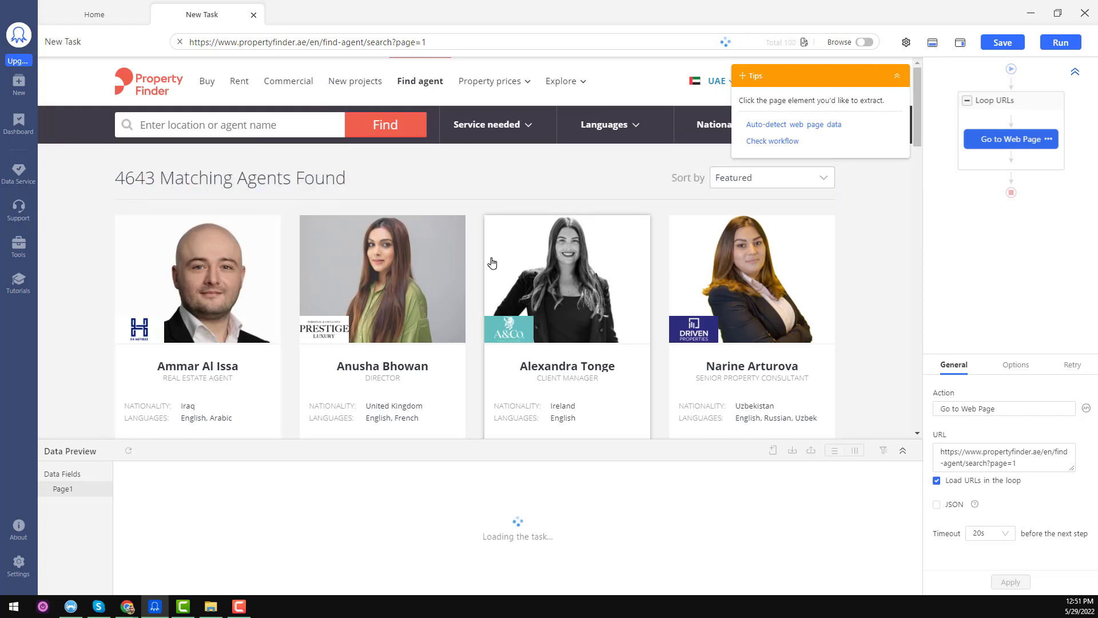
# - Select the links of all agent cards on the listing page and extract their URLs as a data field
pyautogui.scroll(-5, 500, 281)
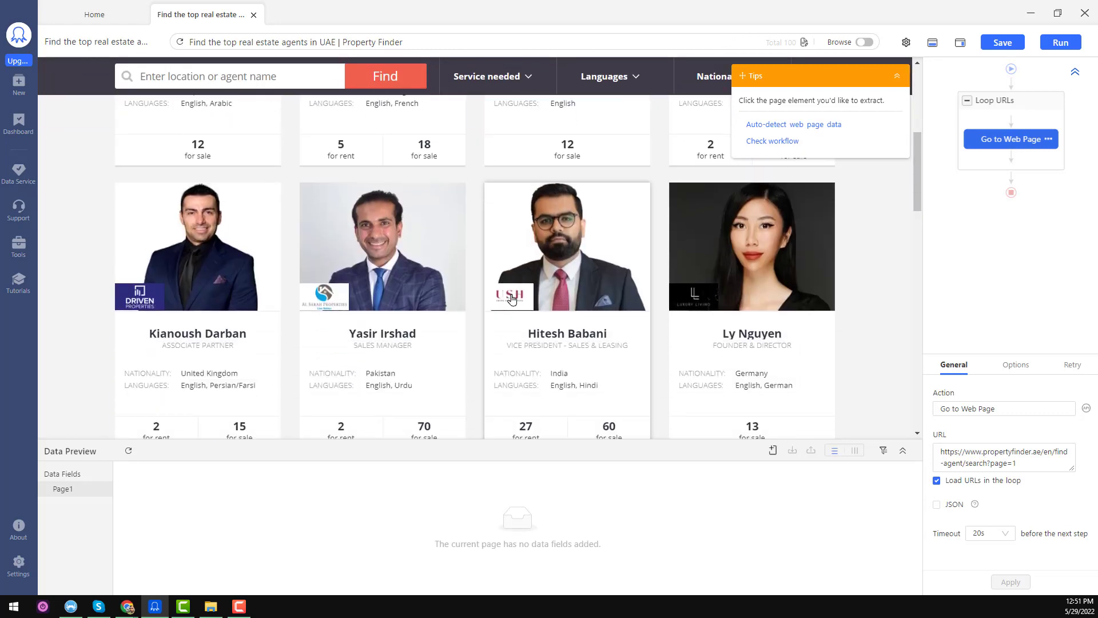
pyautogui.scroll(5, 517, 281)
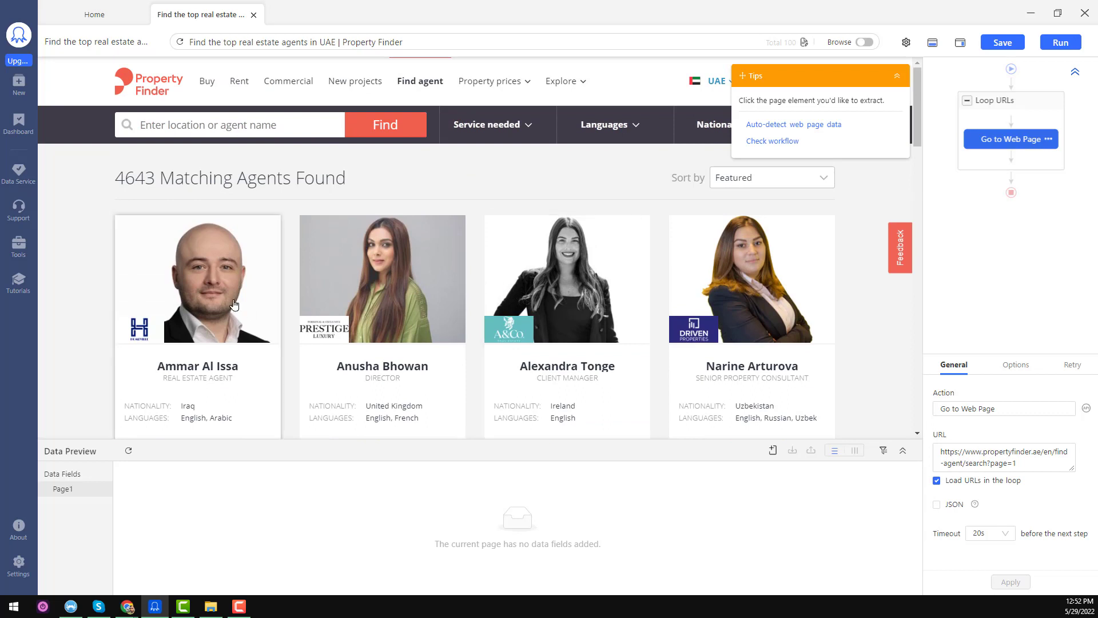
pyautogui.scroll(-2, 235, 304)
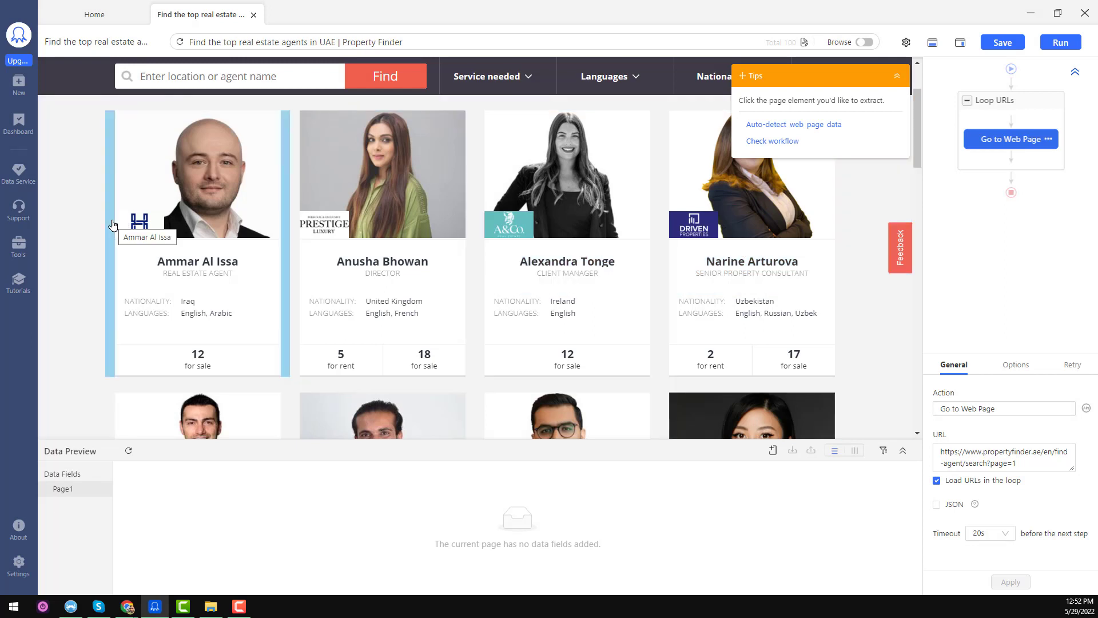
pyautogui.click(112, 225)
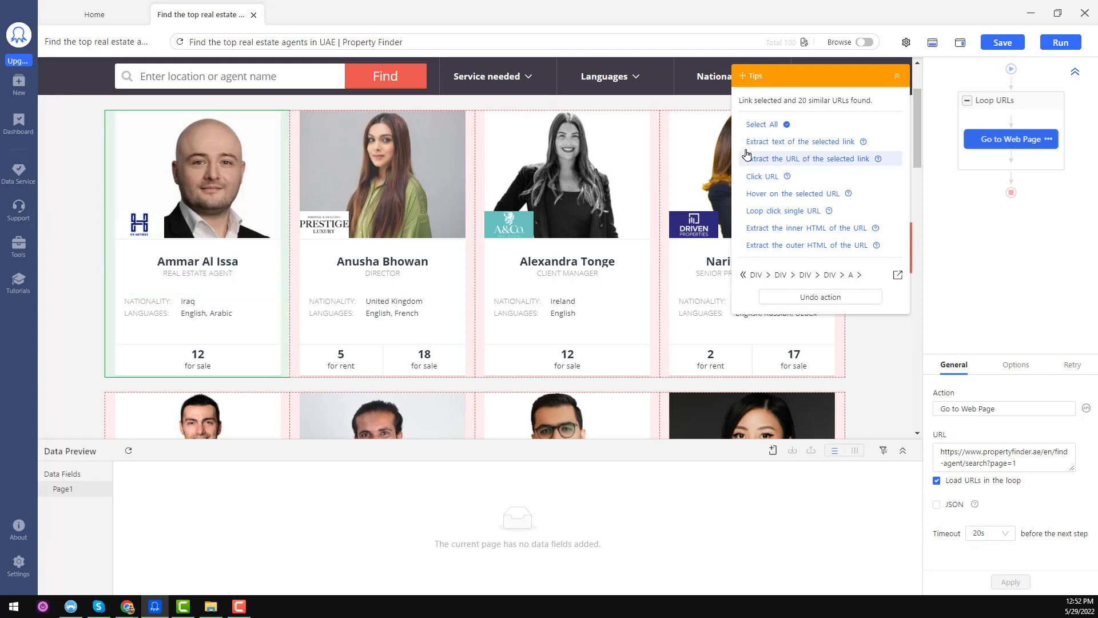
pyautogui.click(772, 125)
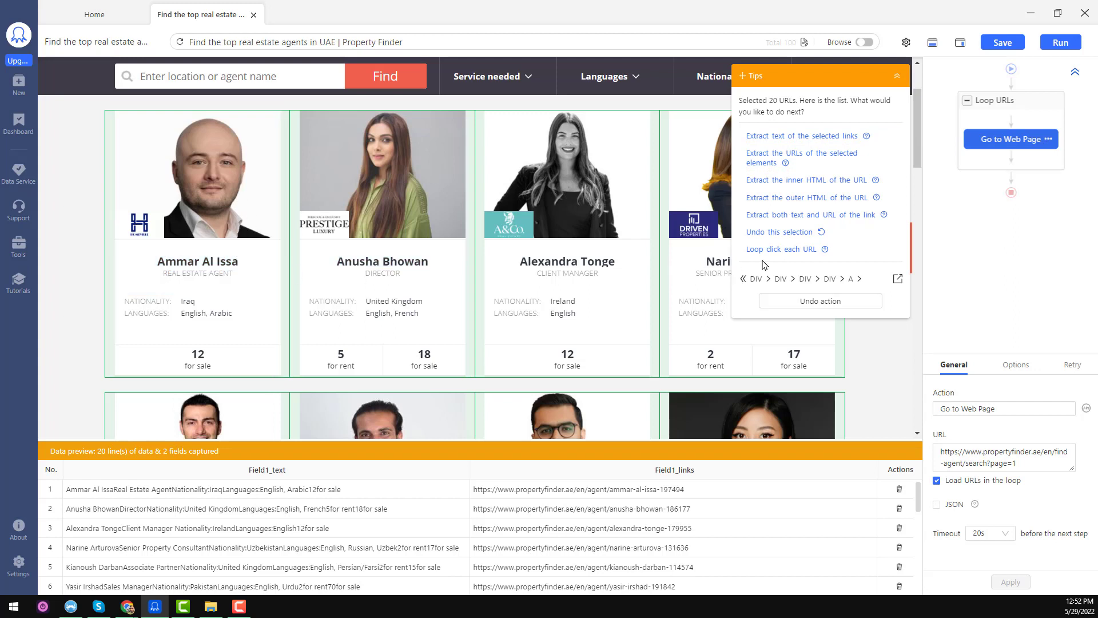
pyautogui.click(803, 162)
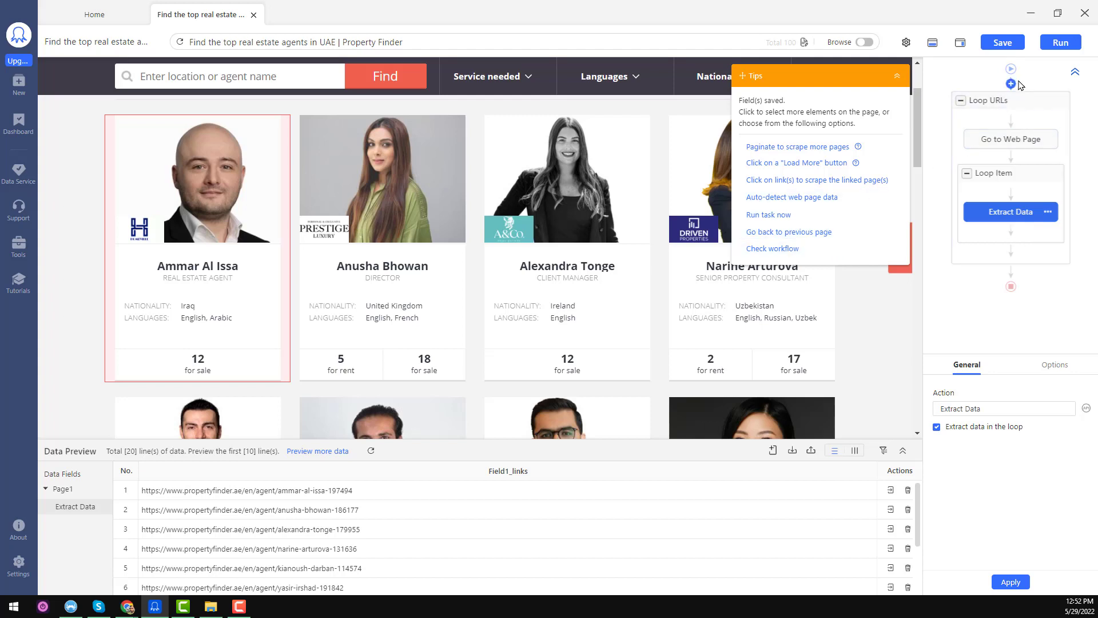
# - Save the task under its already existing name and run it on the local device in Standard Mode with the run window maximized
pyautogui.click(1005, 46)
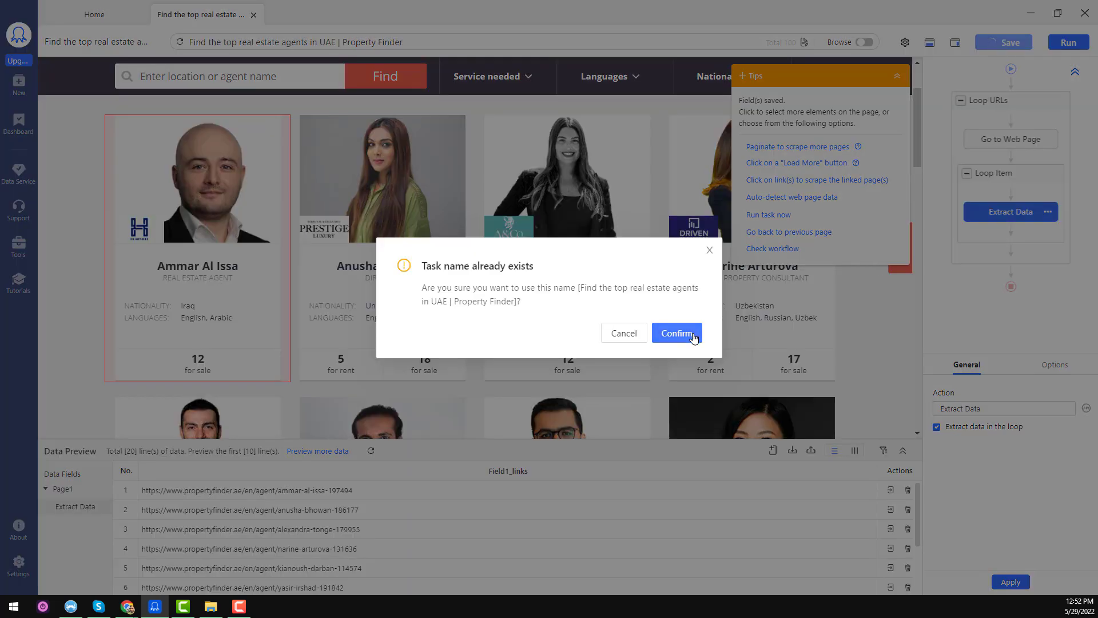
pyautogui.click(693, 338)
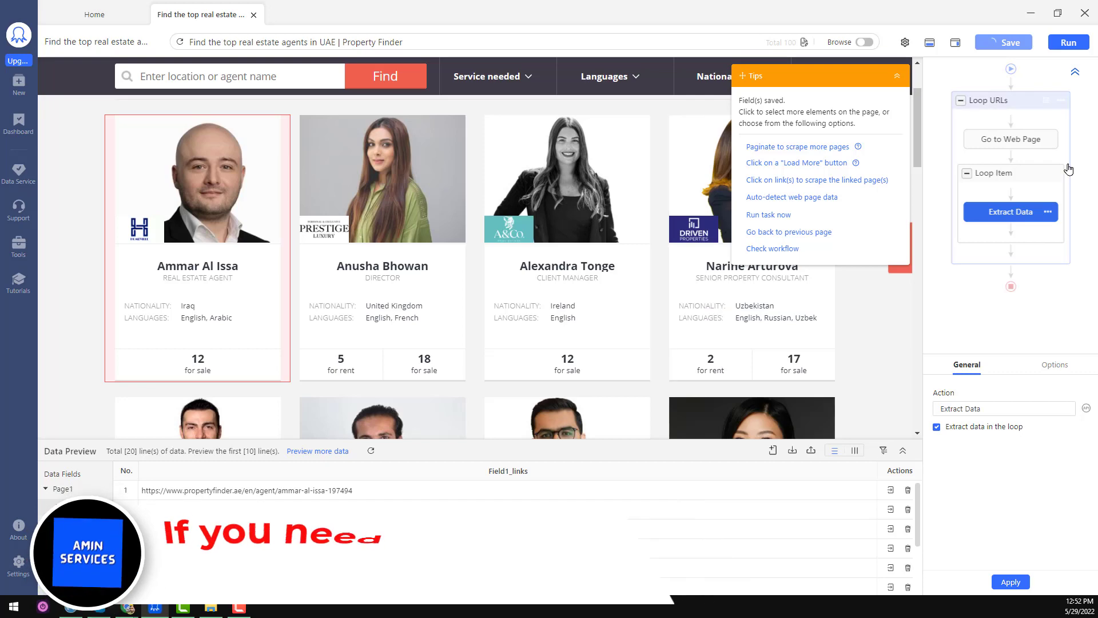
pyautogui.click(1062, 44)
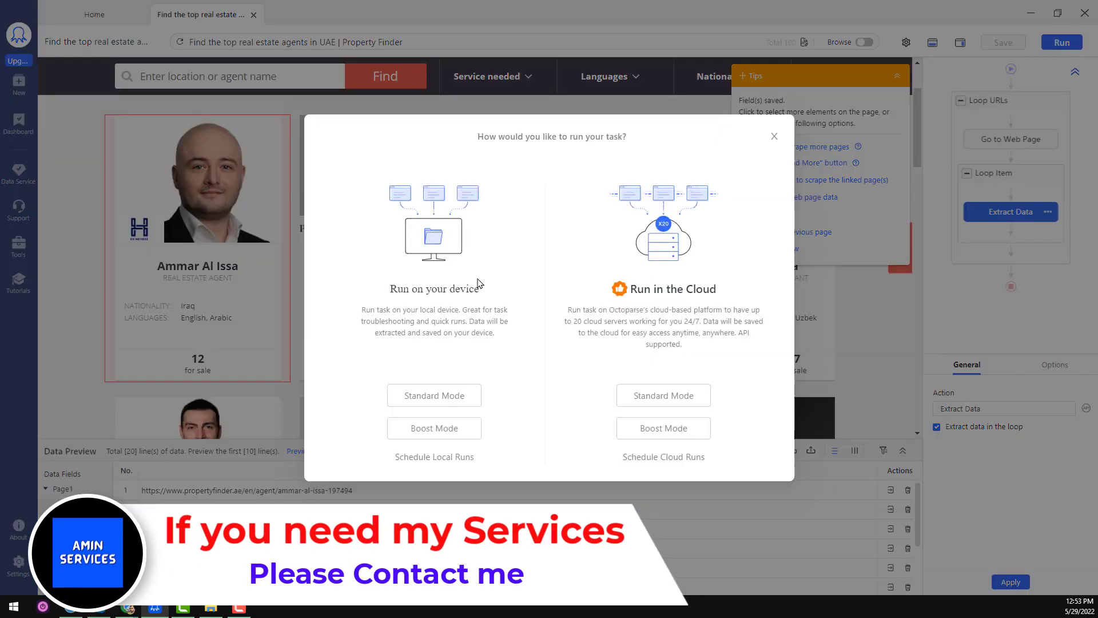
pyautogui.click(458, 402)
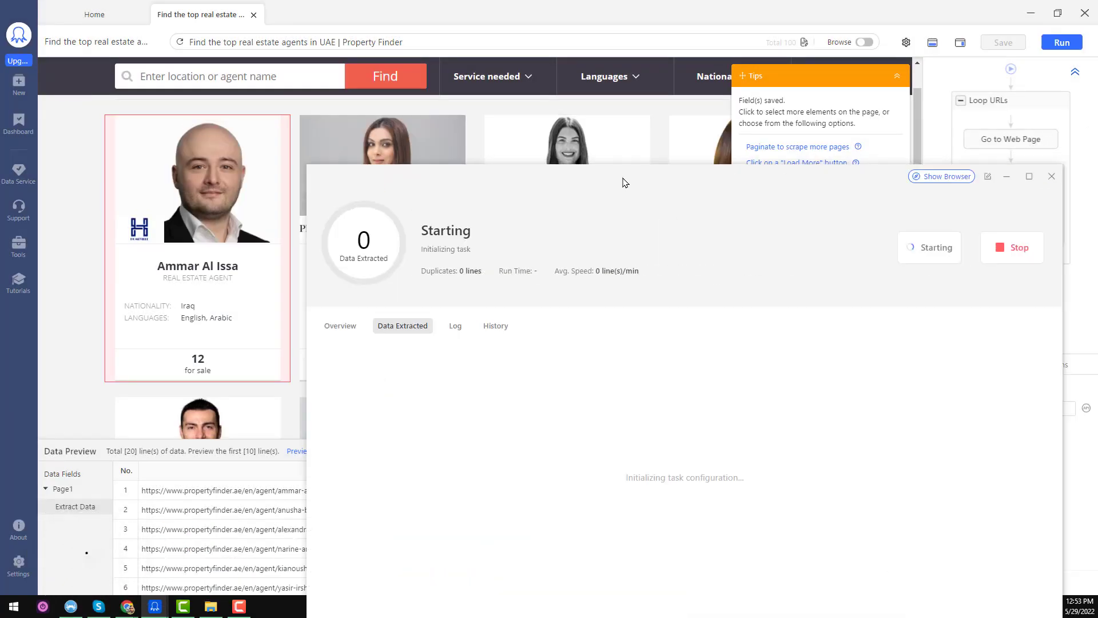
pyautogui.moveTo(624, 183); pyautogui.dragTo(444, 113)
pyautogui.click(811, 110)
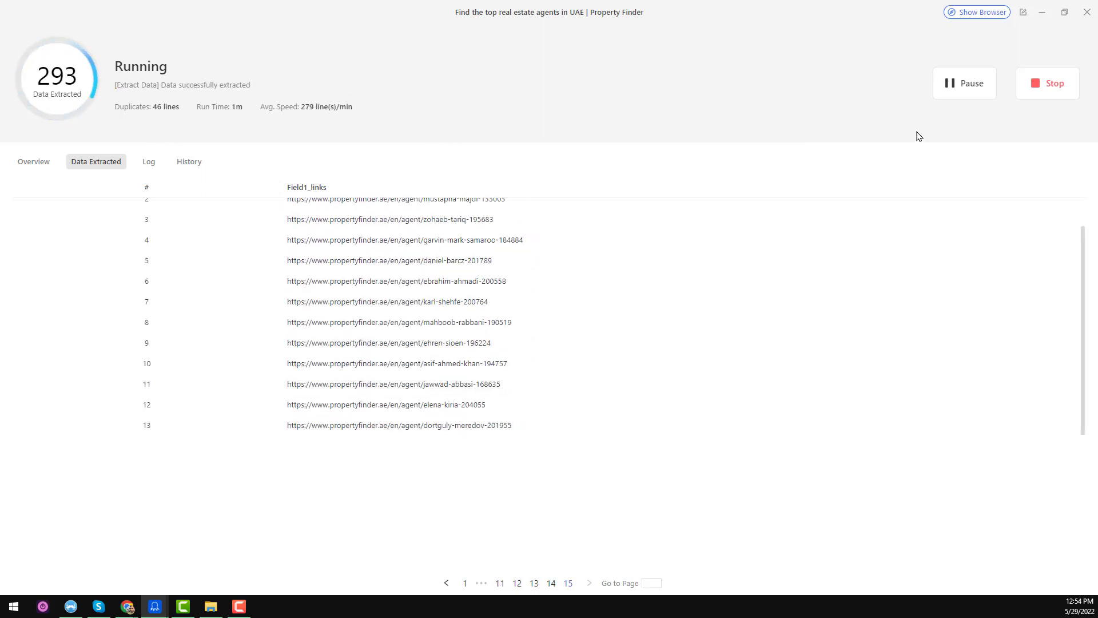
# - Stop the running extraction and choose to export its data with duplicates removed
pyautogui.click(1055, 89)
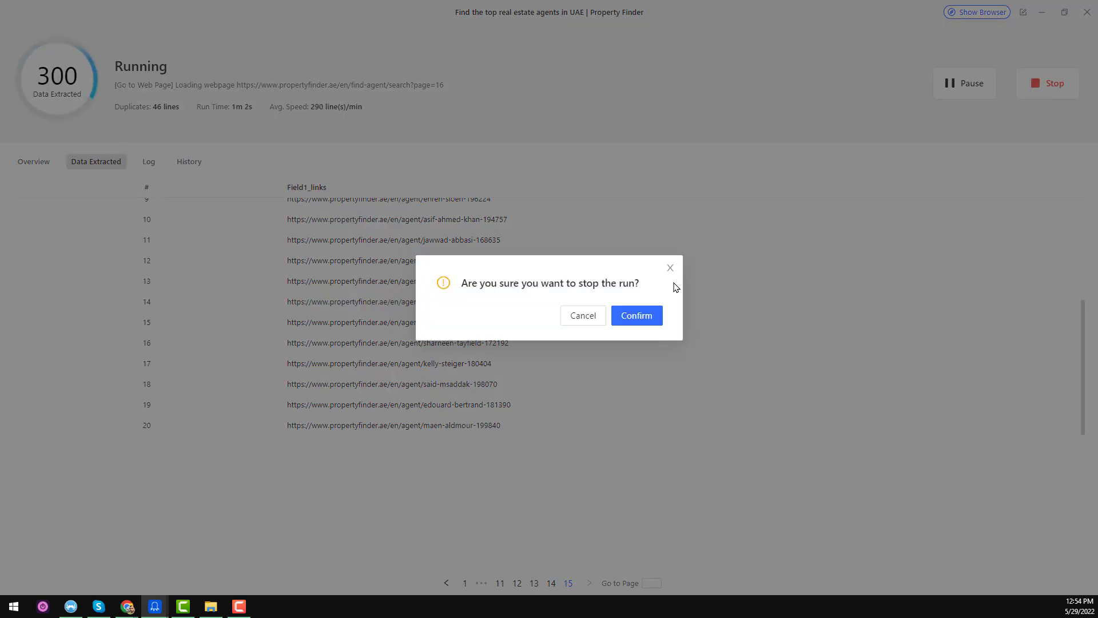
pyautogui.click(650, 322)
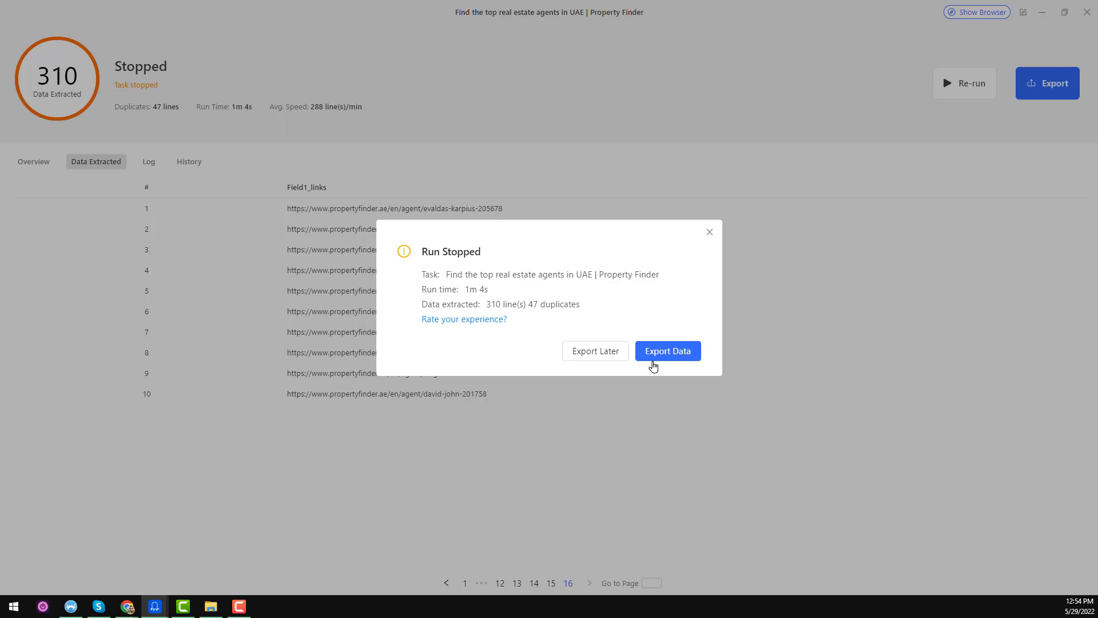
pyautogui.click(683, 354)
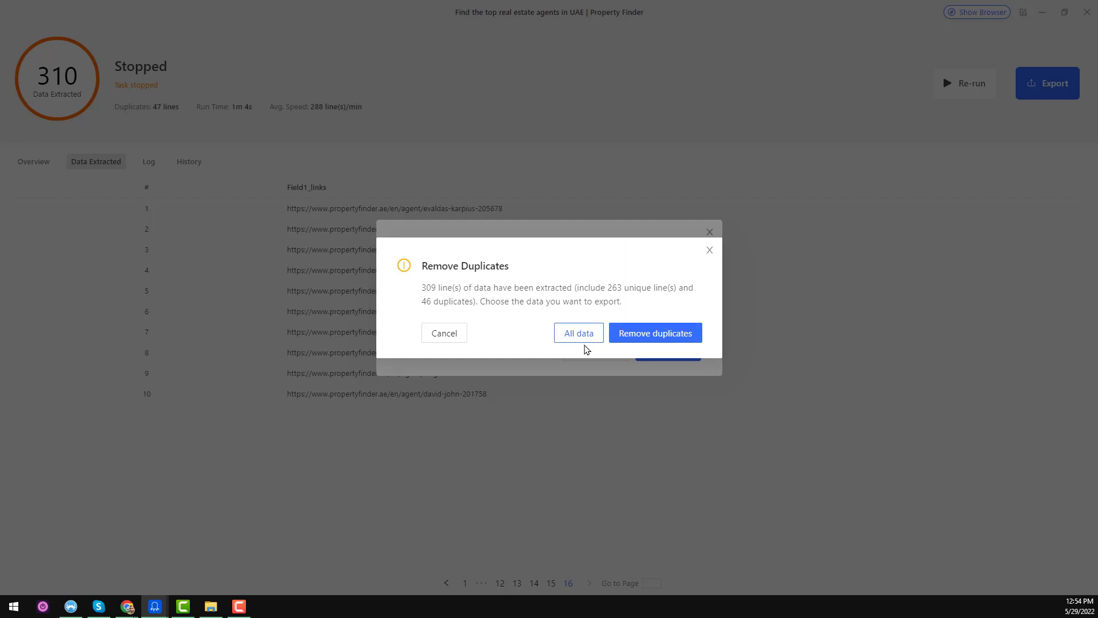
pyautogui.click(668, 339)
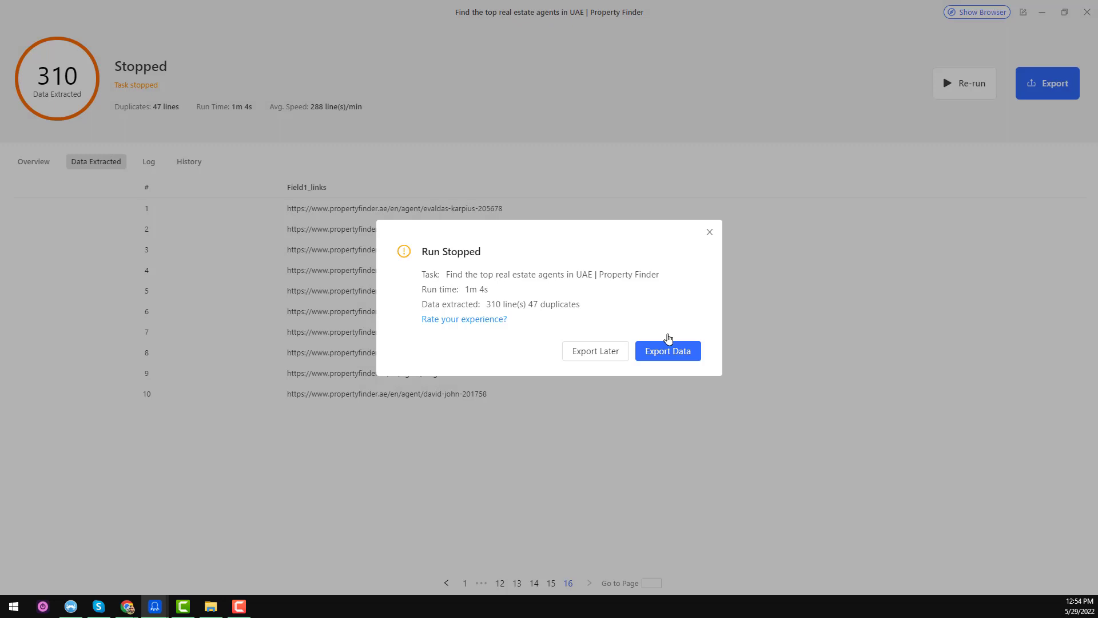
# - Export the extracted data as an Excel (xlsx) file named links in the Downloads folder
pyautogui.click(695, 354)
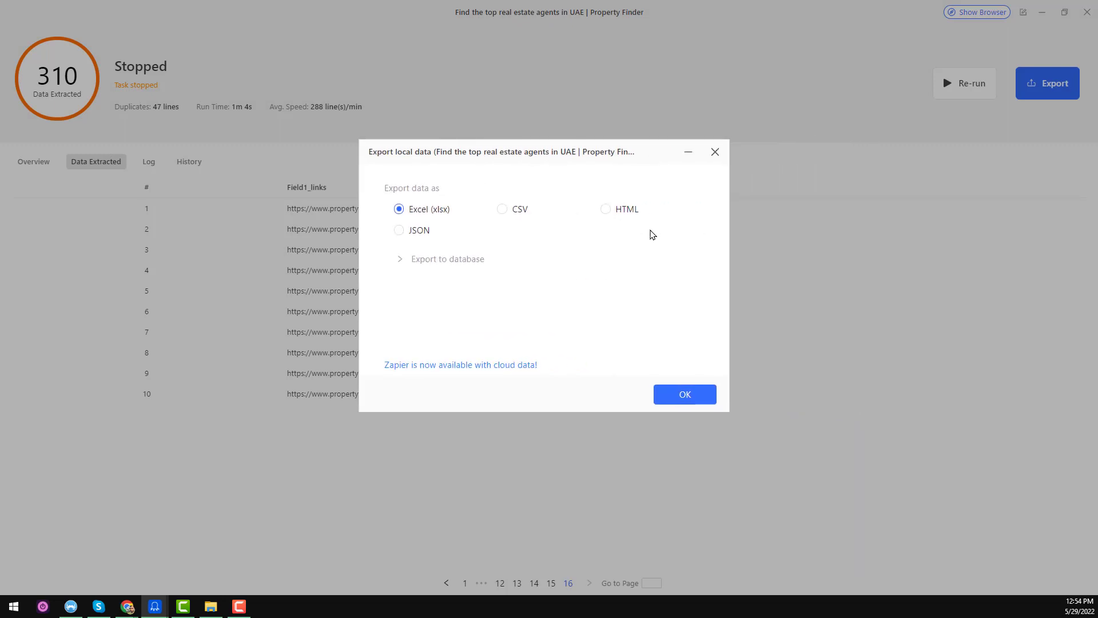
pyautogui.click(689, 396)
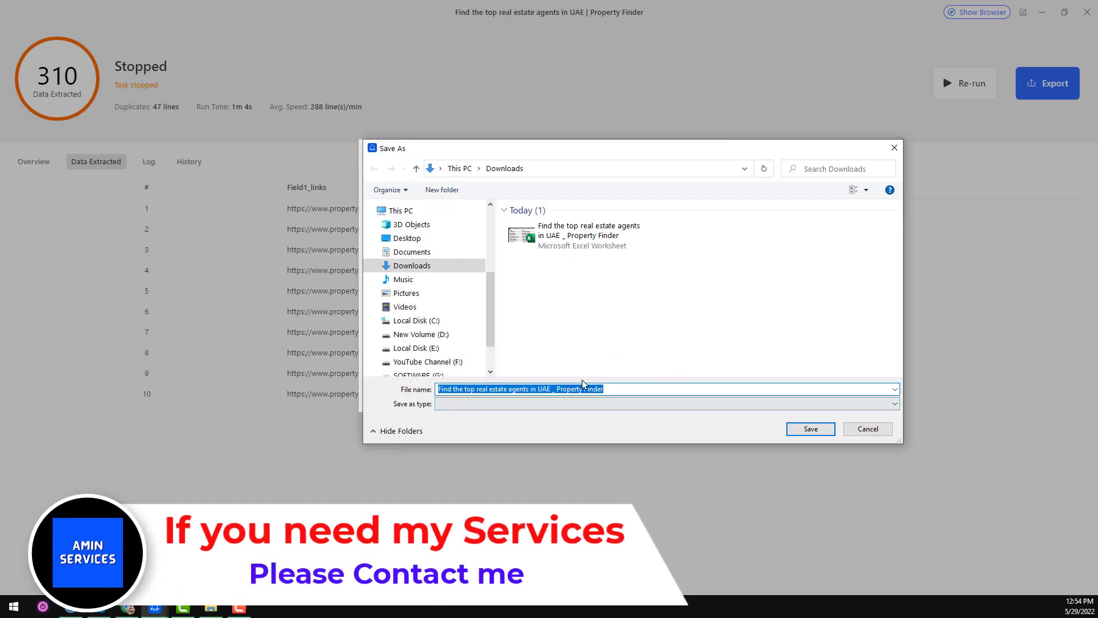
pyautogui.write('links')
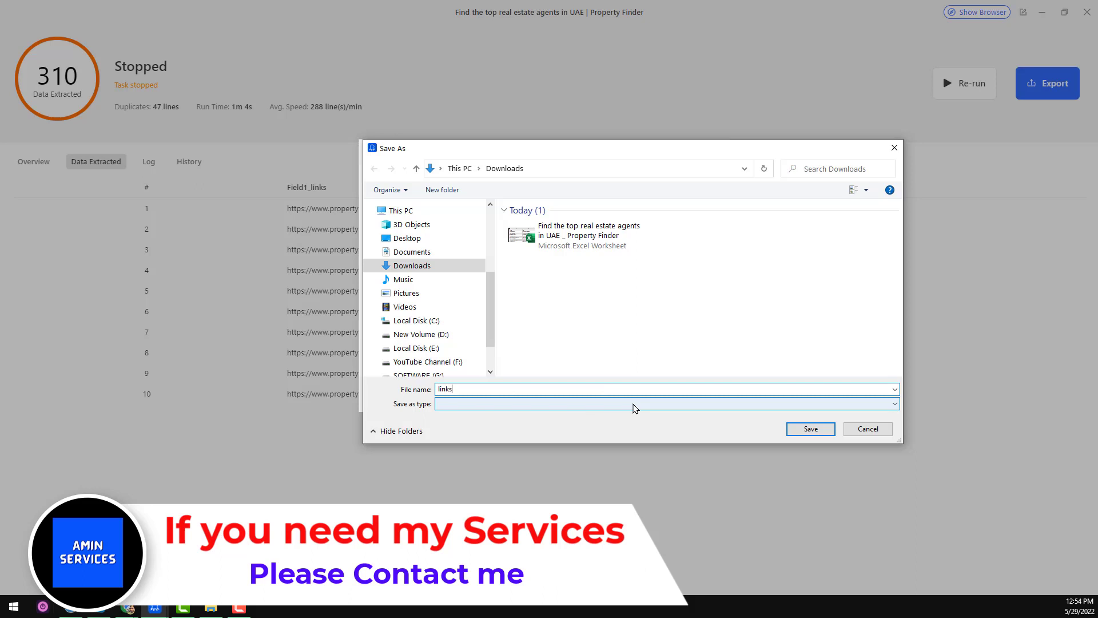
pyautogui.click(810, 430)
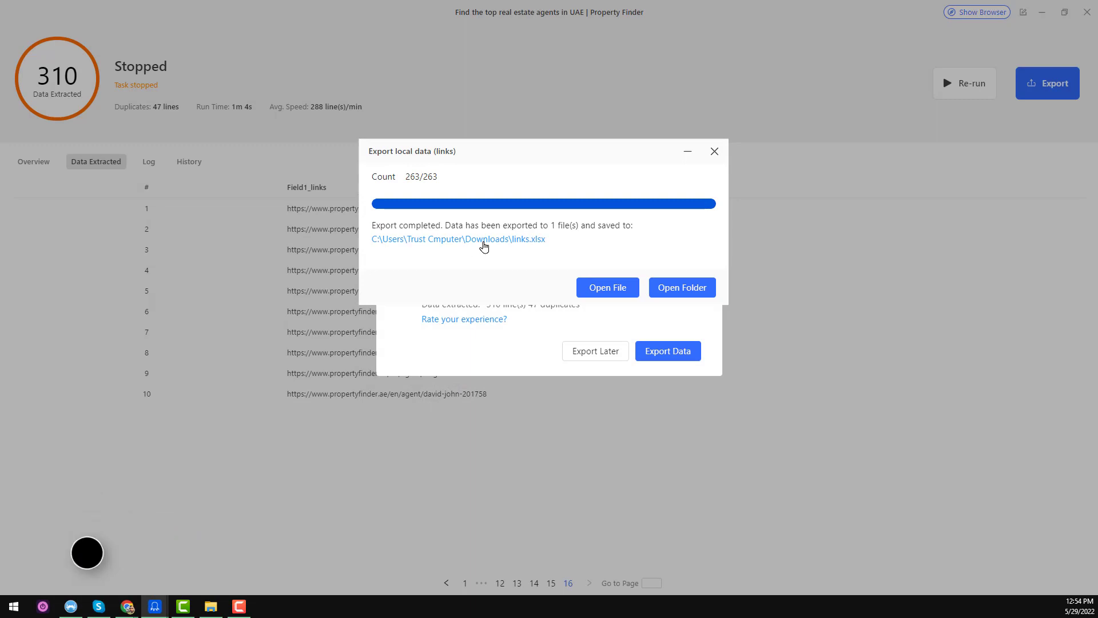
# - Open the export folder in a maximized window and open the links workbook in Excel
pyautogui.click(675, 293)
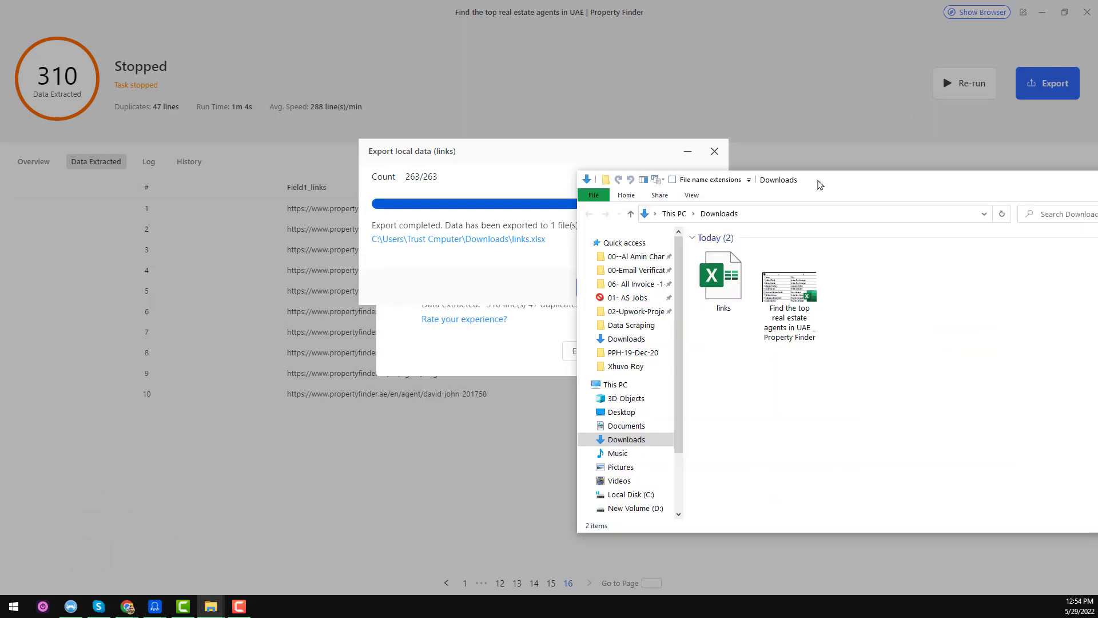
pyautogui.moveTo(818, 184); pyautogui.dragTo(640, 193)
pyautogui.click(824, 180)
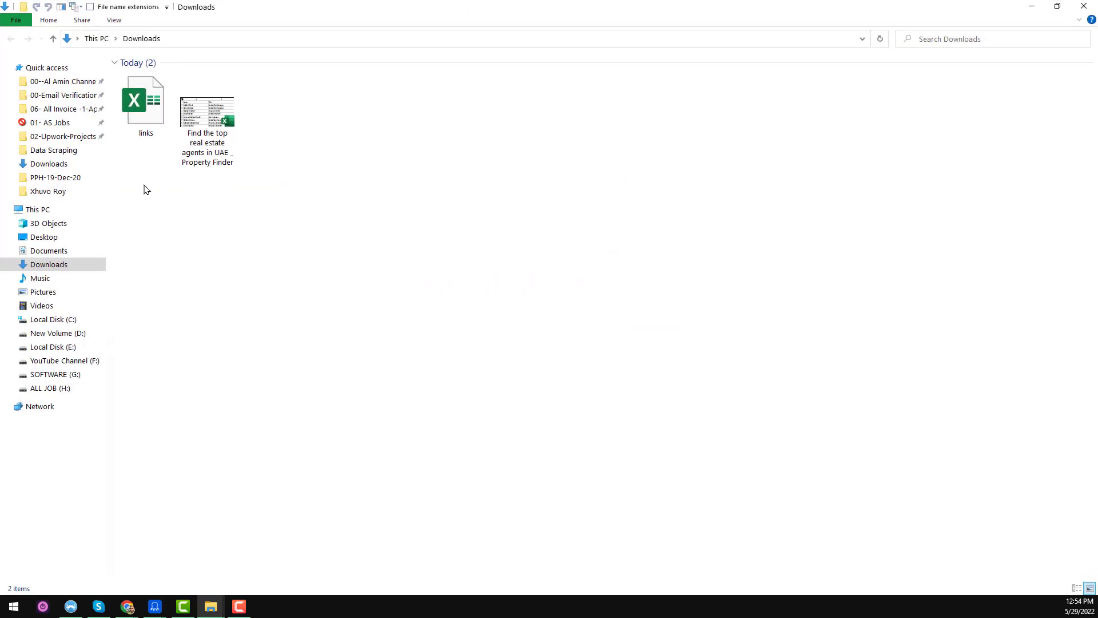
pyautogui.click(150, 118)
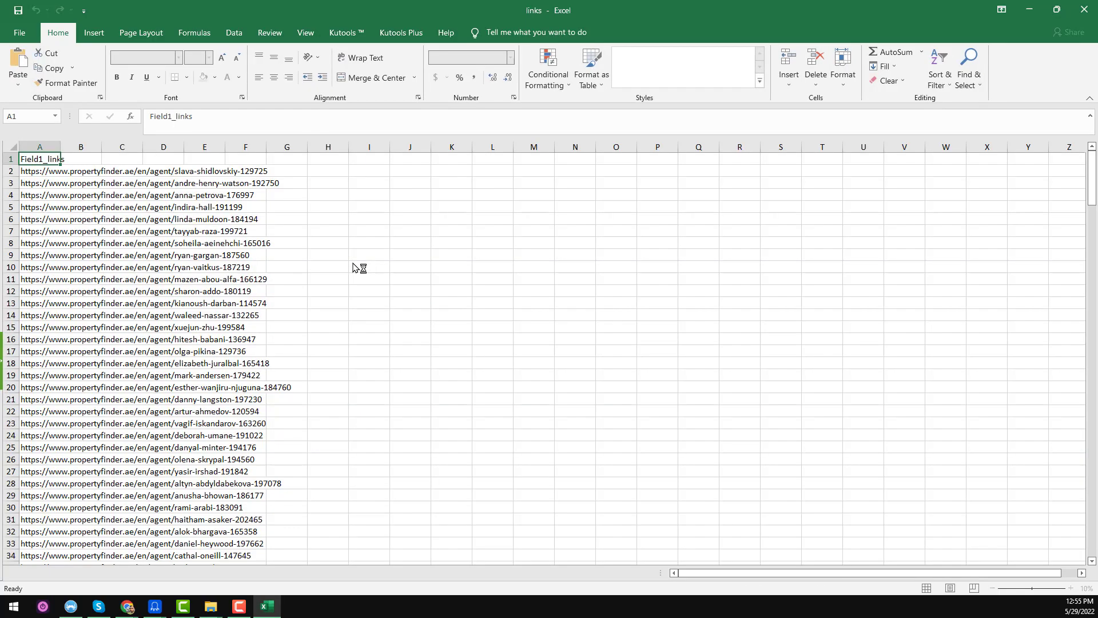
# - Widen all worksheet columns so the full agent URLs fit in column A
pyautogui.click(12, 147)
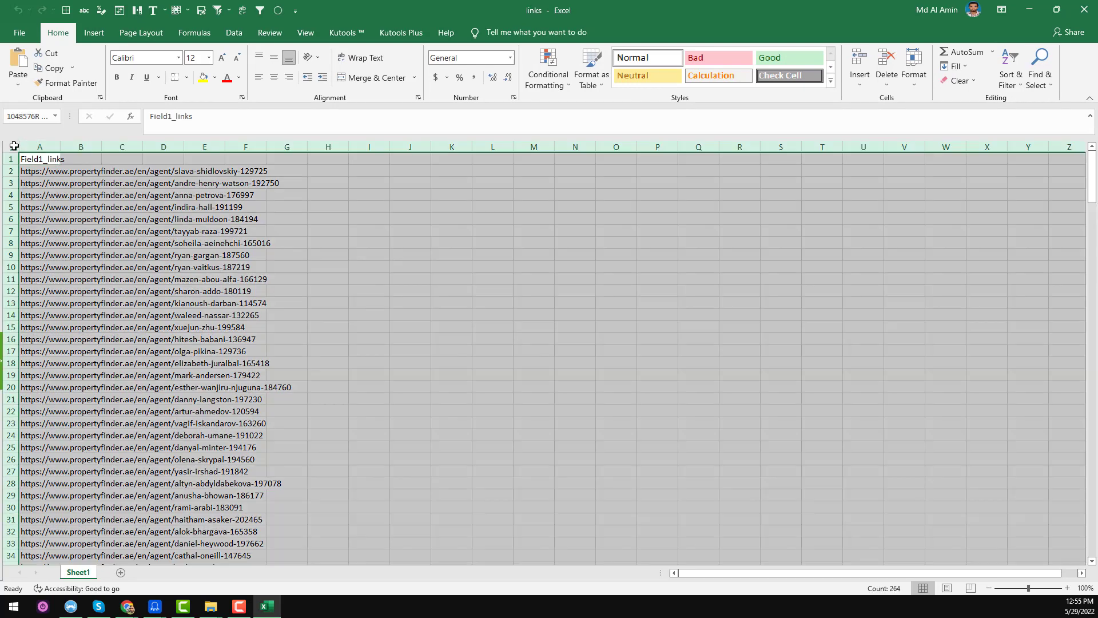
pyautogui.moveTo(60, 147); pyautogui.dragTo(297, 150)
pyautogui.click(340, 167)
# - Check the extent of the link list and copy all agent URLs from A2 down to the last filled row
pyautogui.click(238, 175)
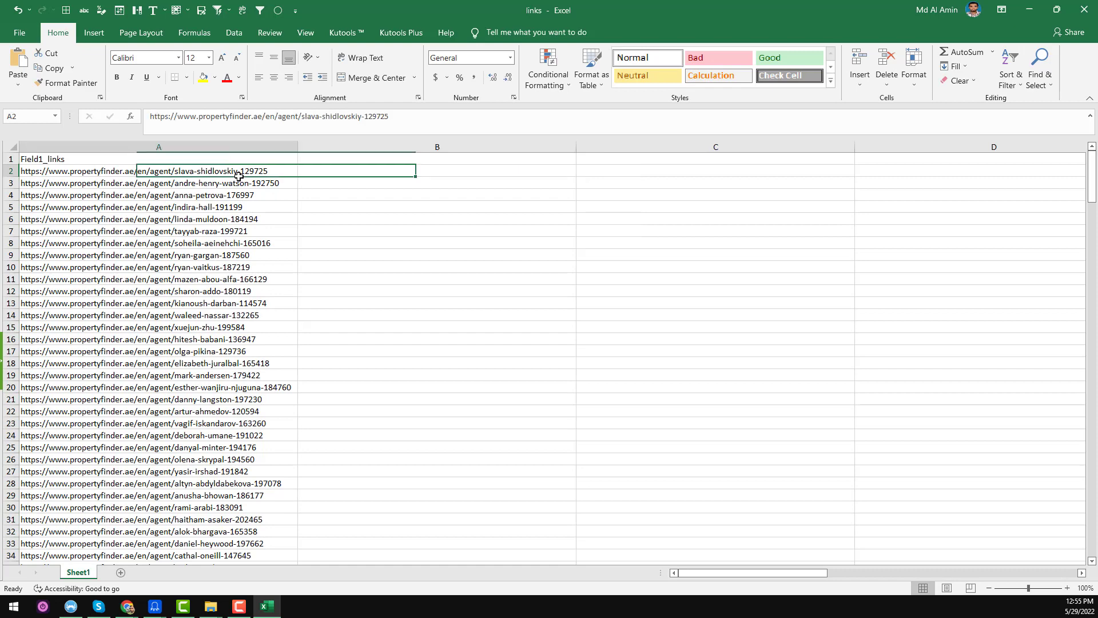
pyautogui.hotkey('ctrl', 'Down')
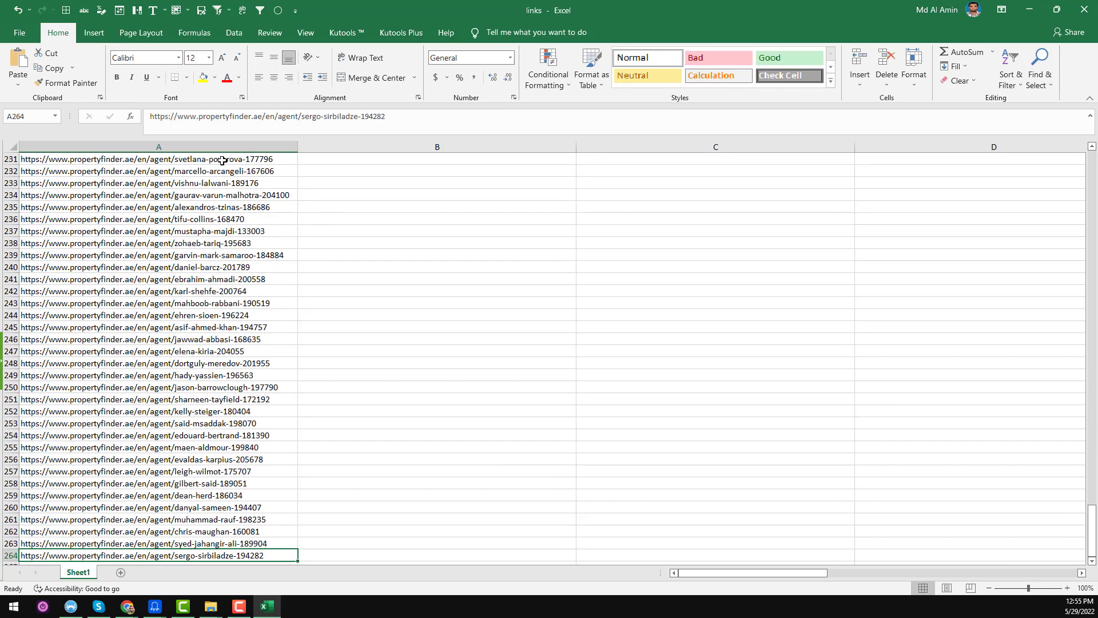
pyautogui.scroll(-5, 203, 404)
pyautogui.hotkey('ctrl', 'Up')
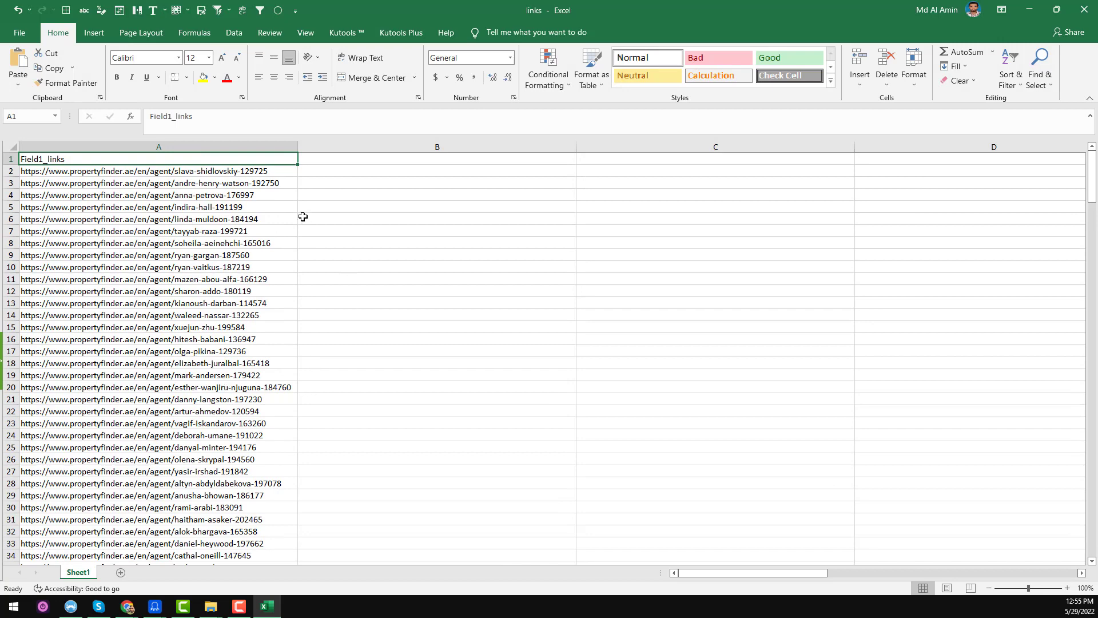
pyautogui.click(279, 169)
pyautogui.hotkey('ctrl', 'shift', 'Down')
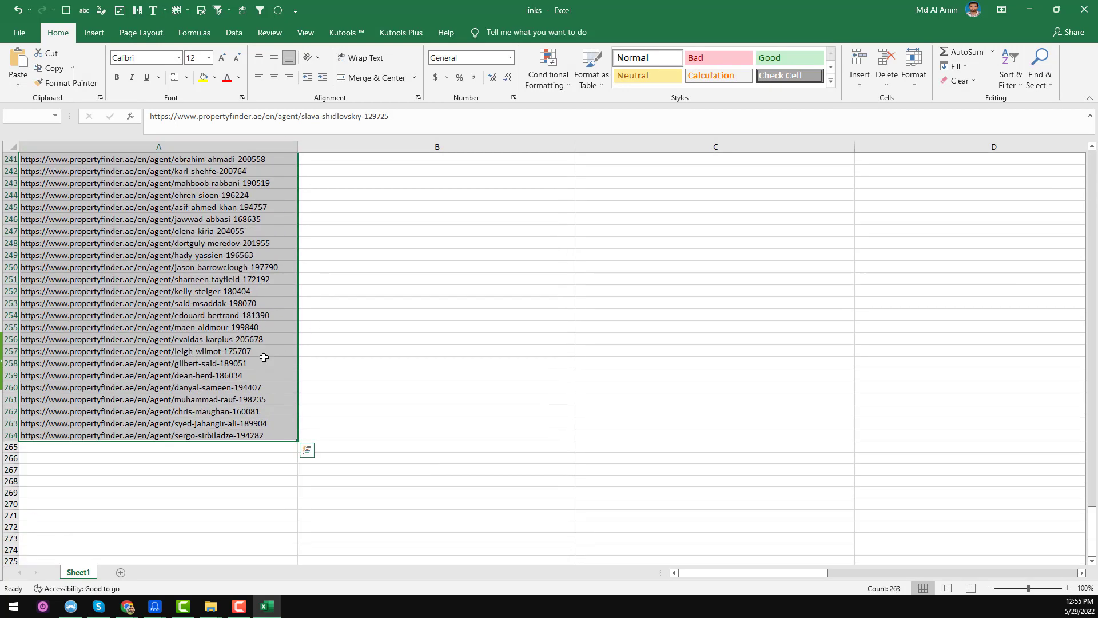
pyautogui.hotkey('ctrl', 'c')
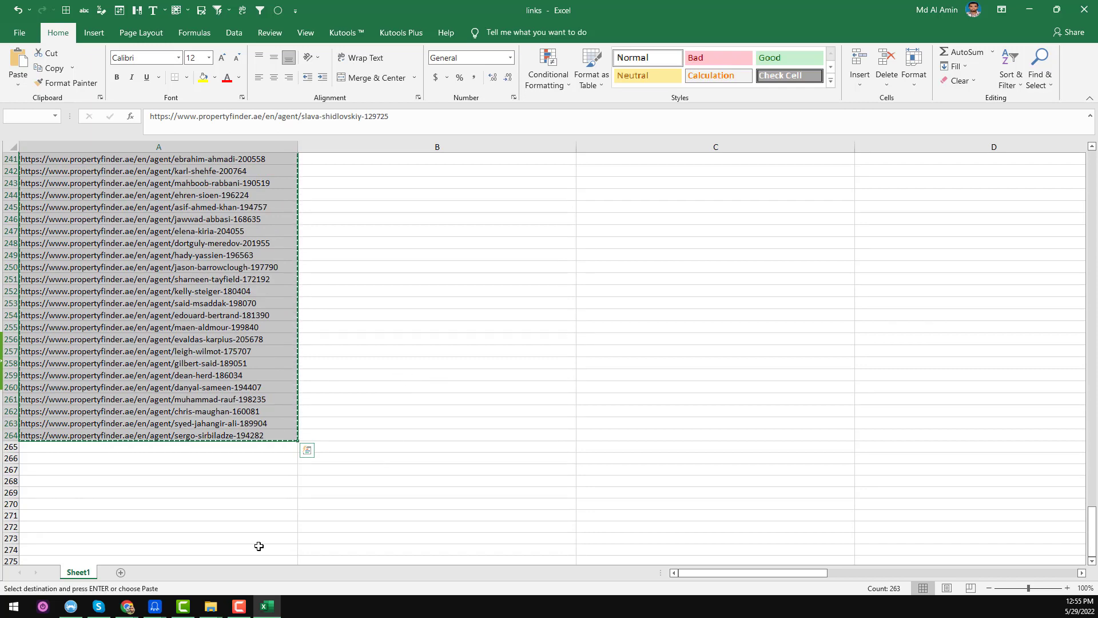
# - Switch back to Octoparse and close the completed export window
pyautogui.moveTo(153, 611)
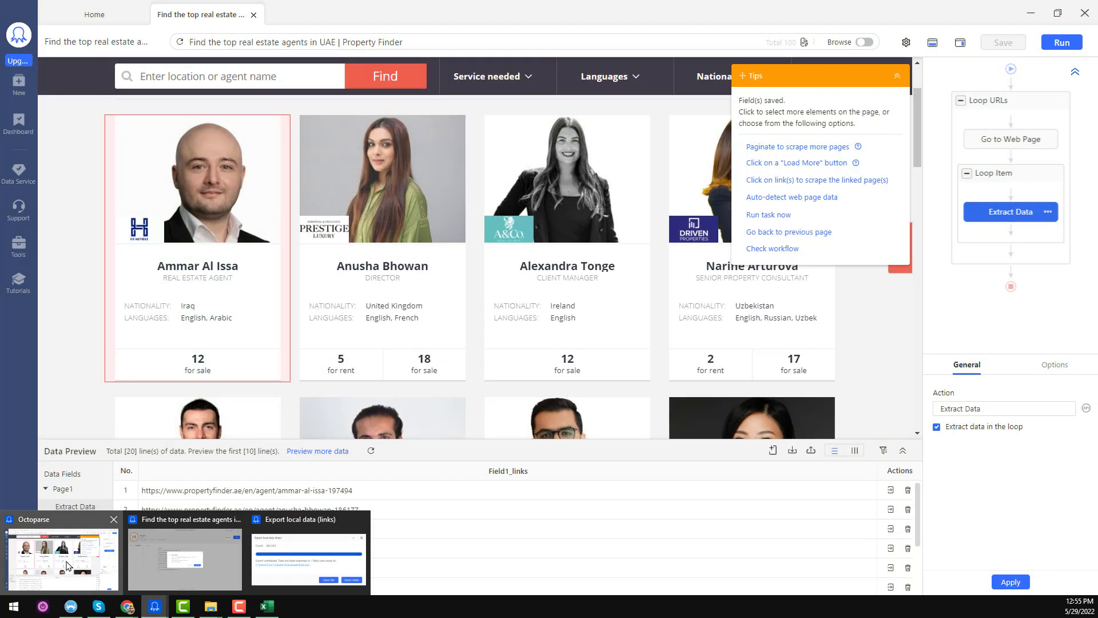
pyautogui.click(67, 566)
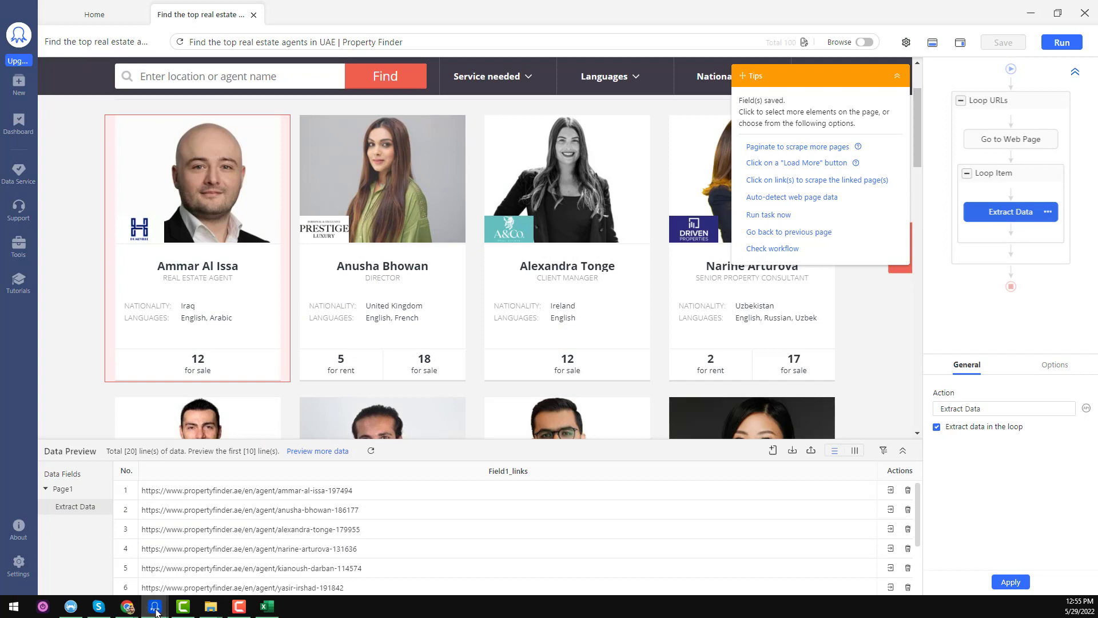
pyautogui.moveTo(155, 607)
pyautogui.click(225, 578)
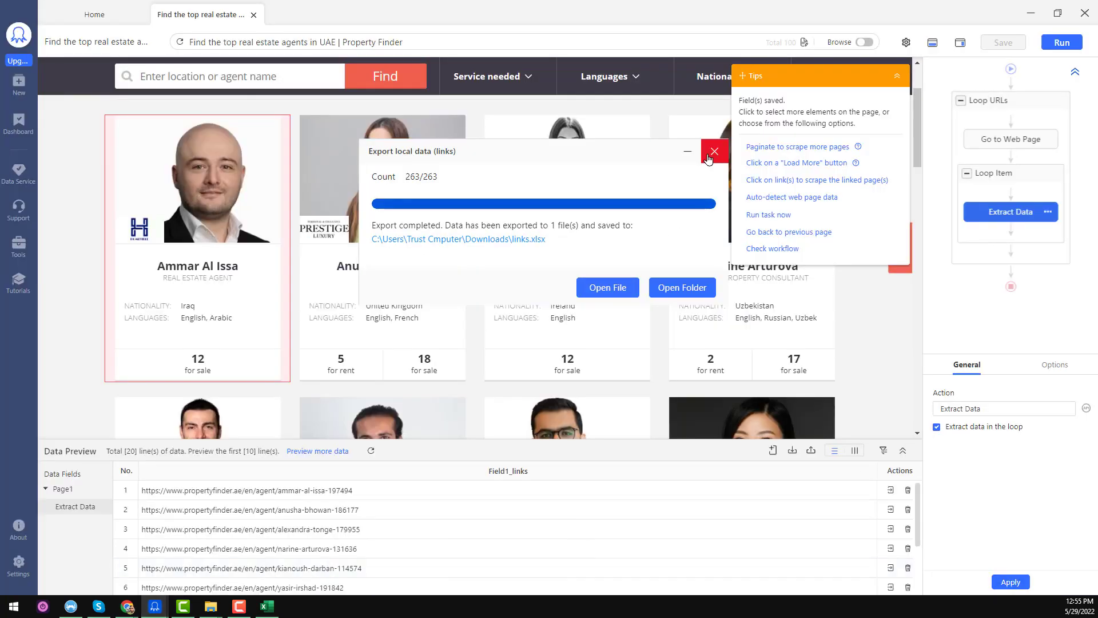
pyautogui.click(713, 155)
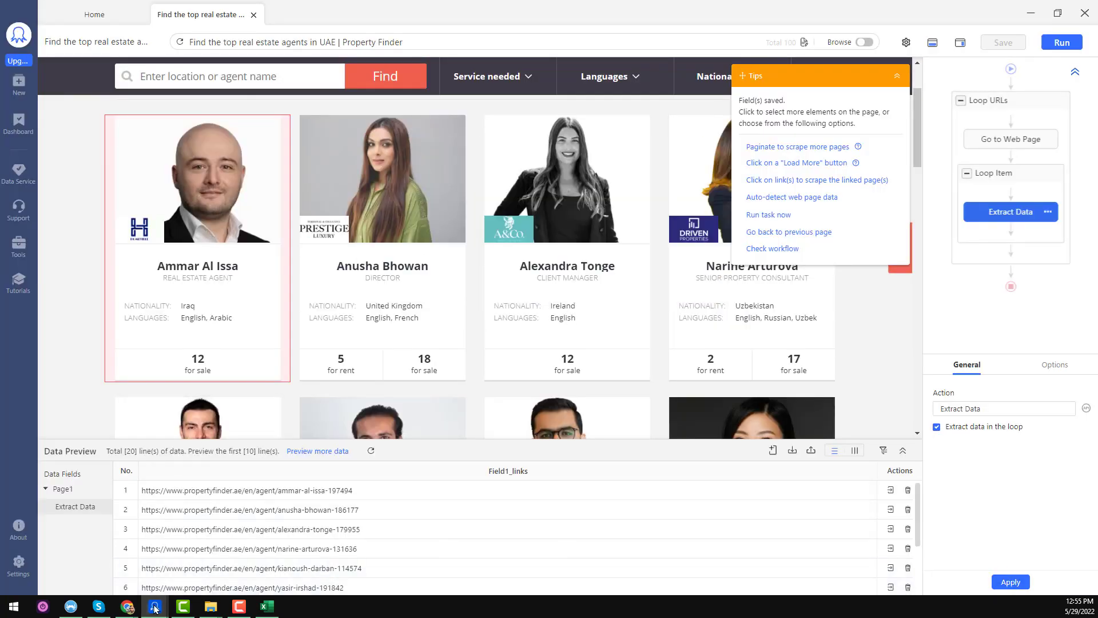
# - Close the stopped run's summary and window, and close the link-scraping task
pyautogui.moveTo(155, 607)
pyautogui.click(207, 574)
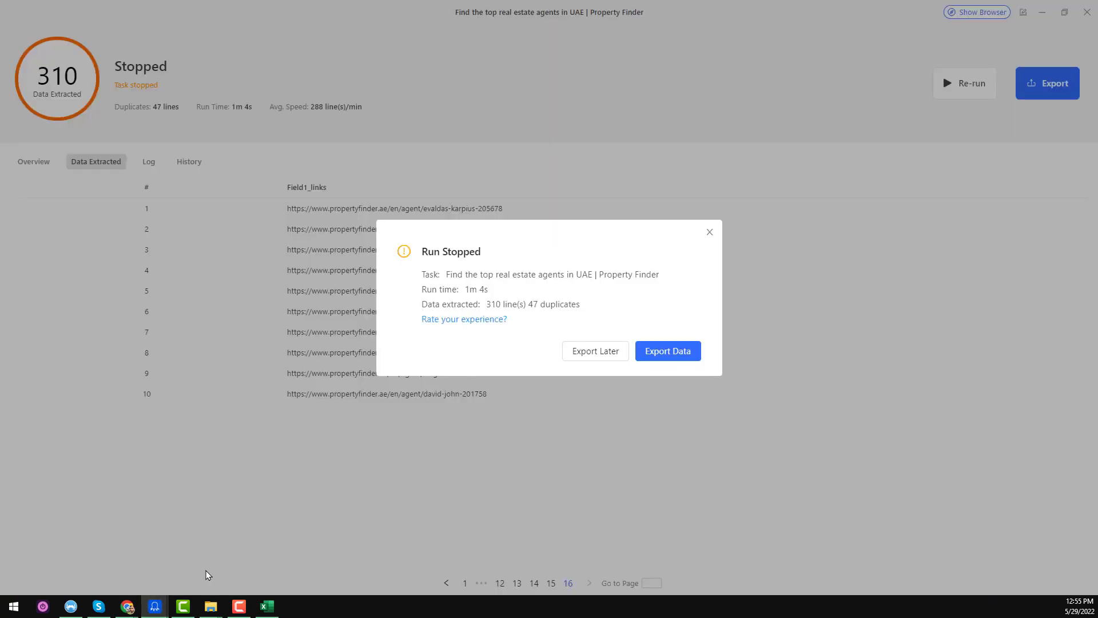
pyautogui.click(711, 234)
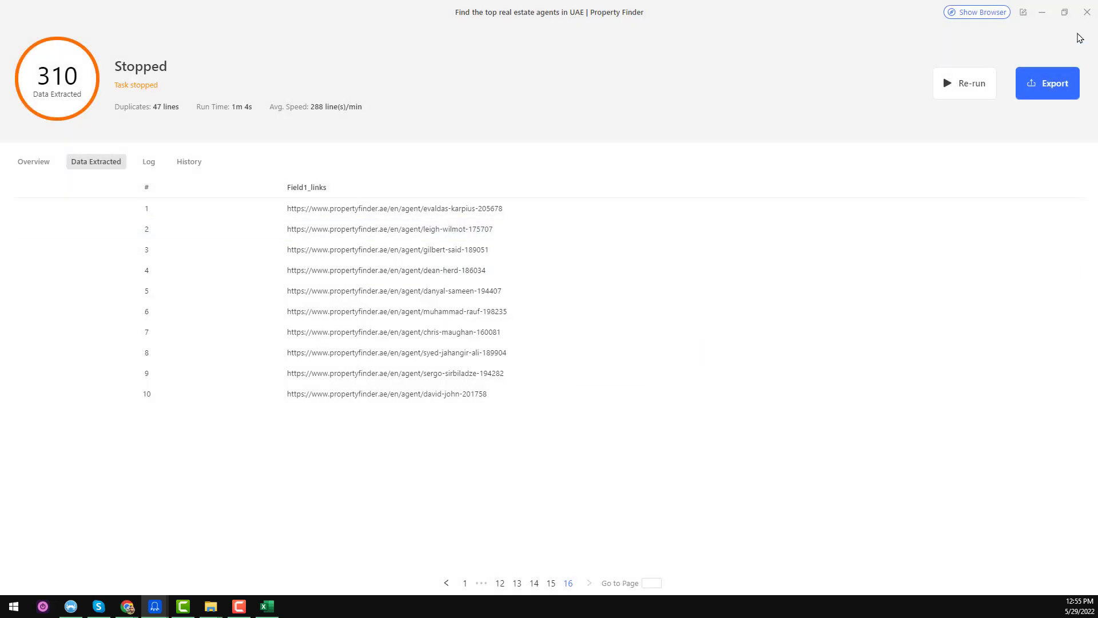
pyautogui.click(1086, 12)
pyautogui.click(649, 325)
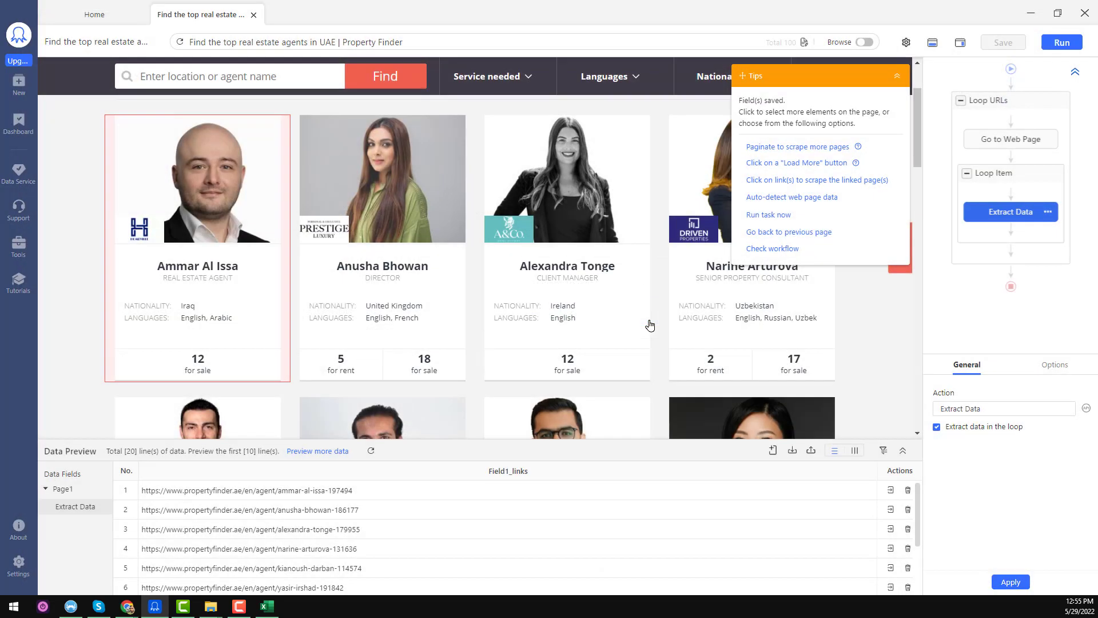
pyautogui.click(252, 15)
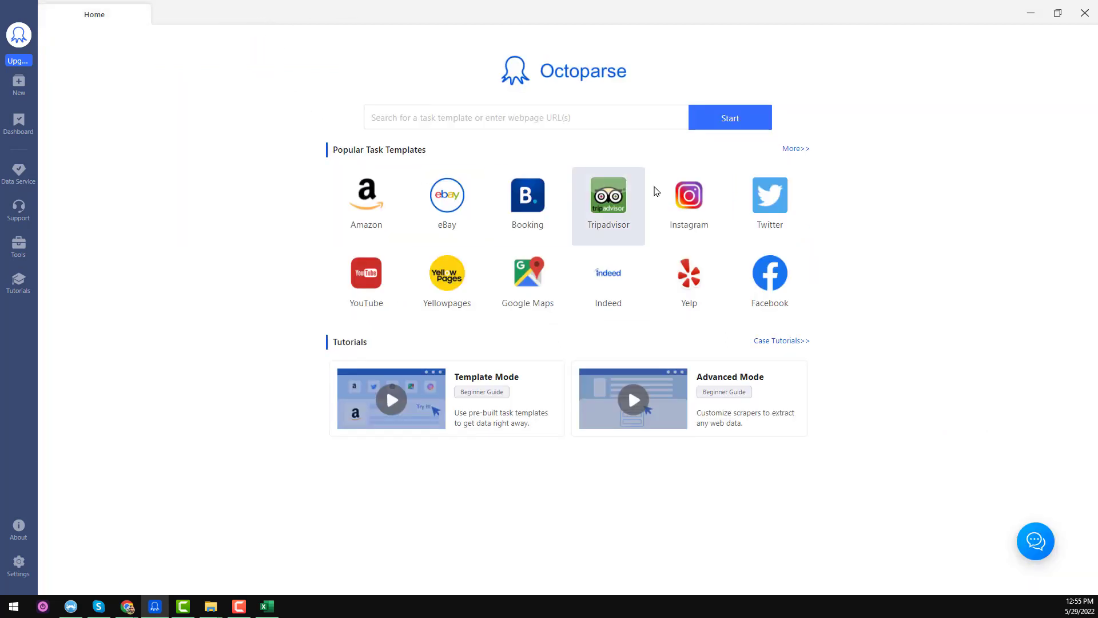
# - Create a new Advanced Mode task
pyautogui.click(19, 85)
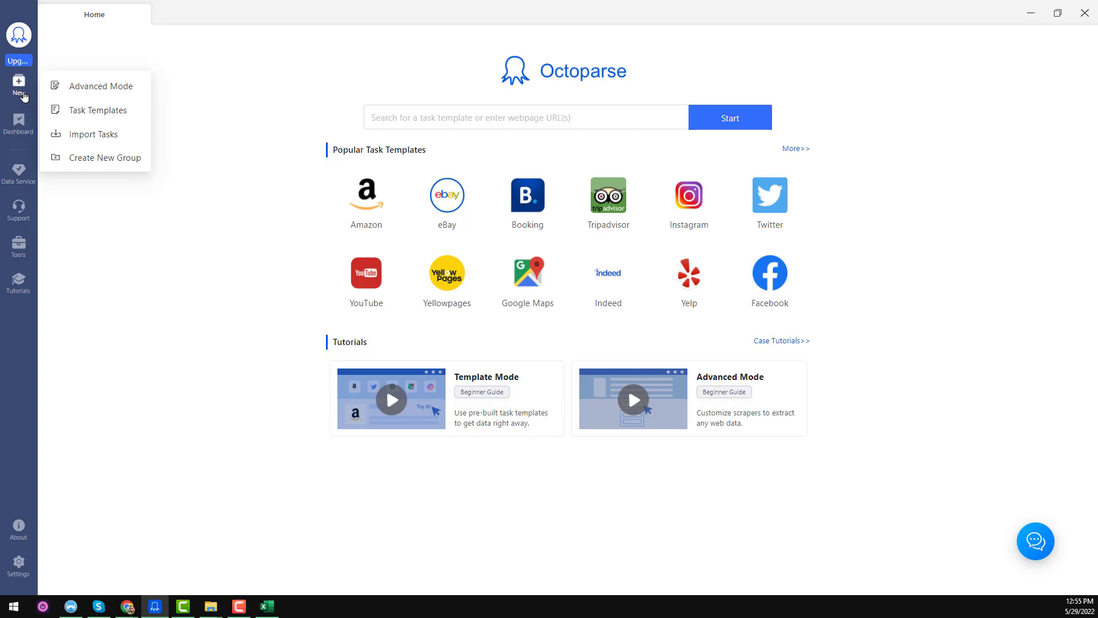
pyautogui.click(107, 88)
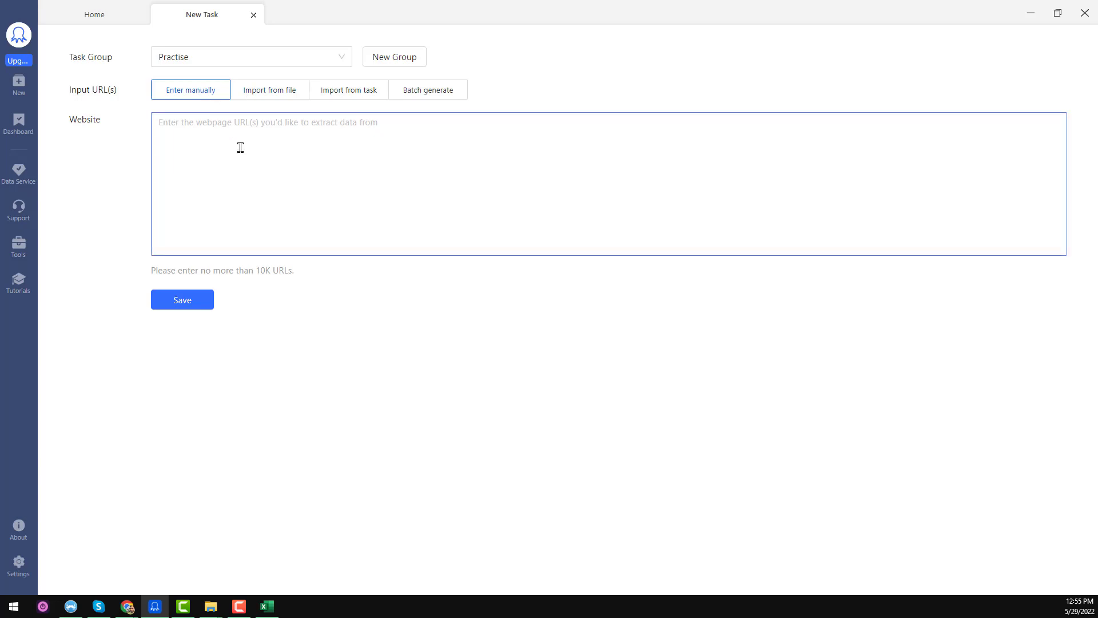
# - Paste the copied agent URLs into the new task's manually entered website list
pyautogui.click(264, 600)
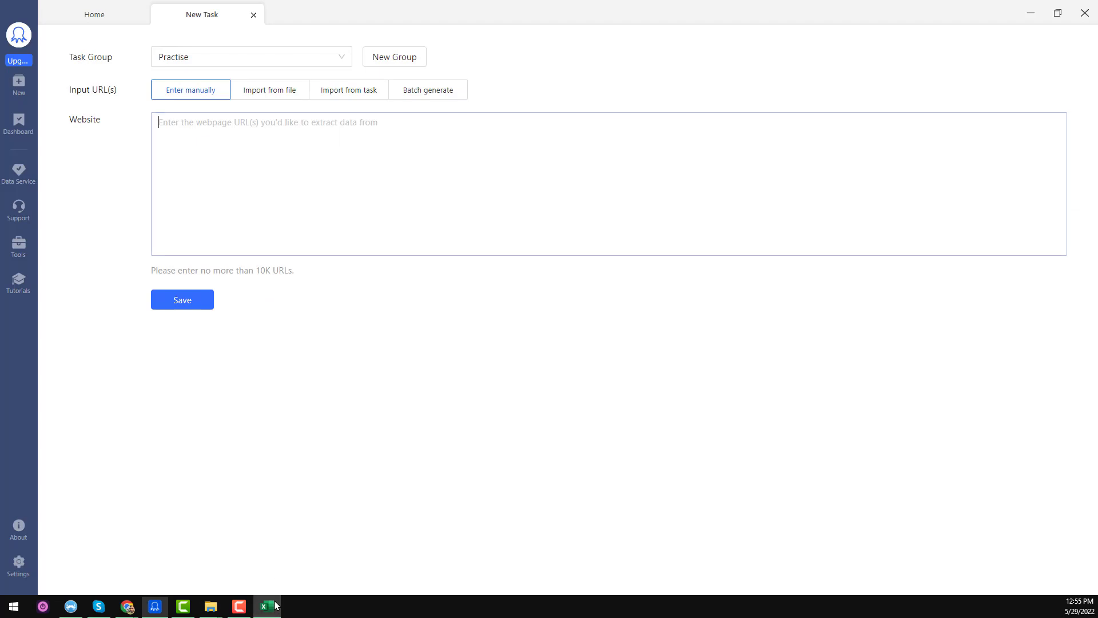
pyautogui.click(267, 606)
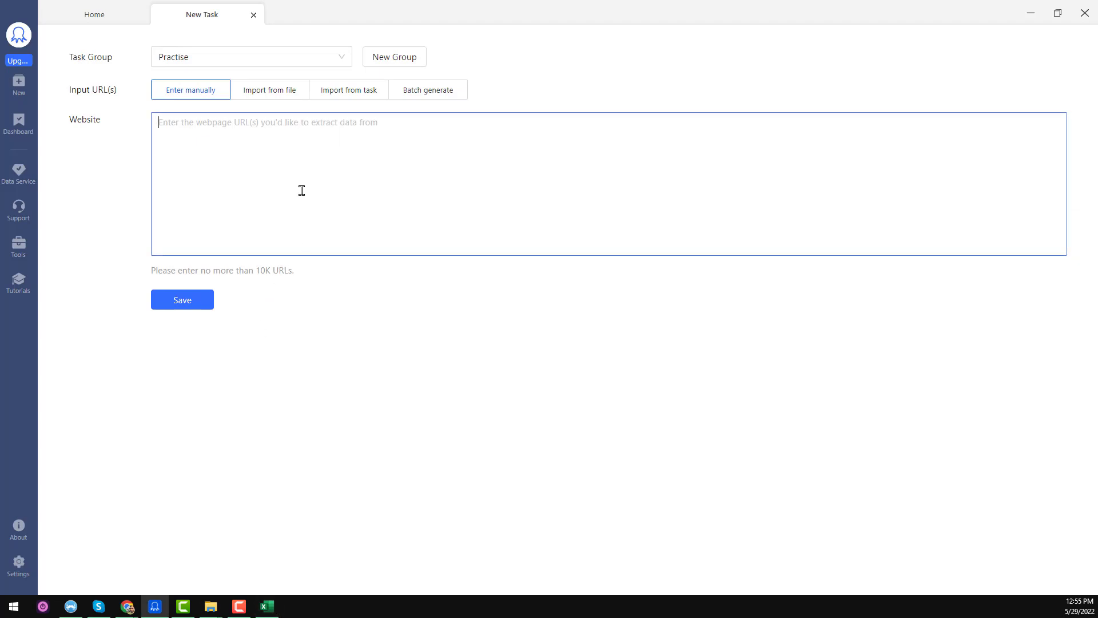
pyautogui.hotkey('ctrl', 'v')
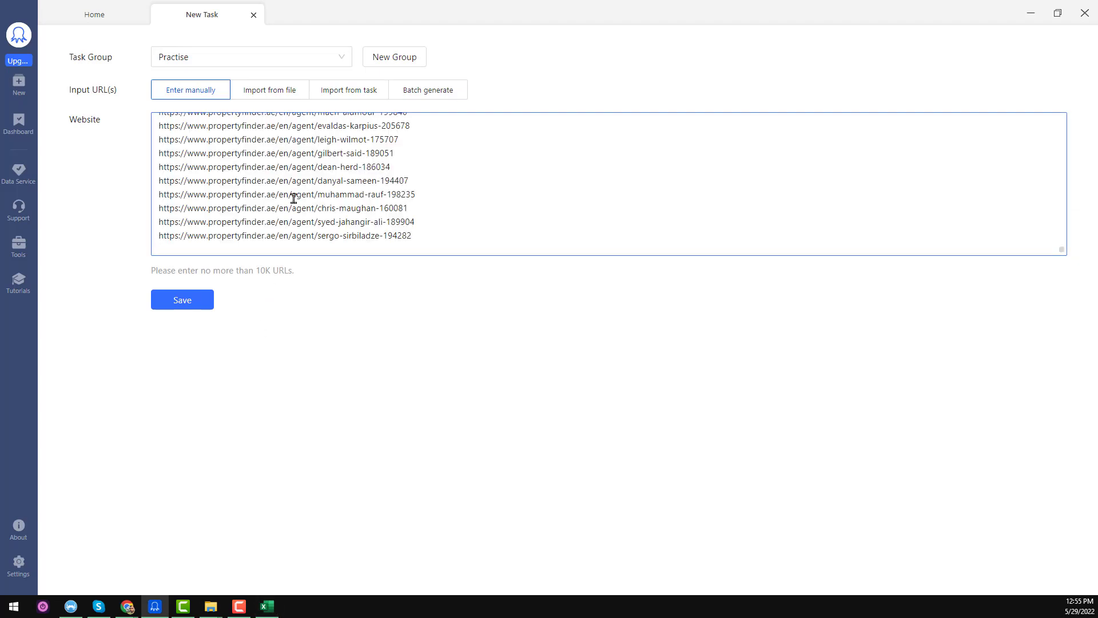
# - Set the task's URL input to import from file and select links.xlsx from the Downloads folder
pyautogui.click(286, 95)
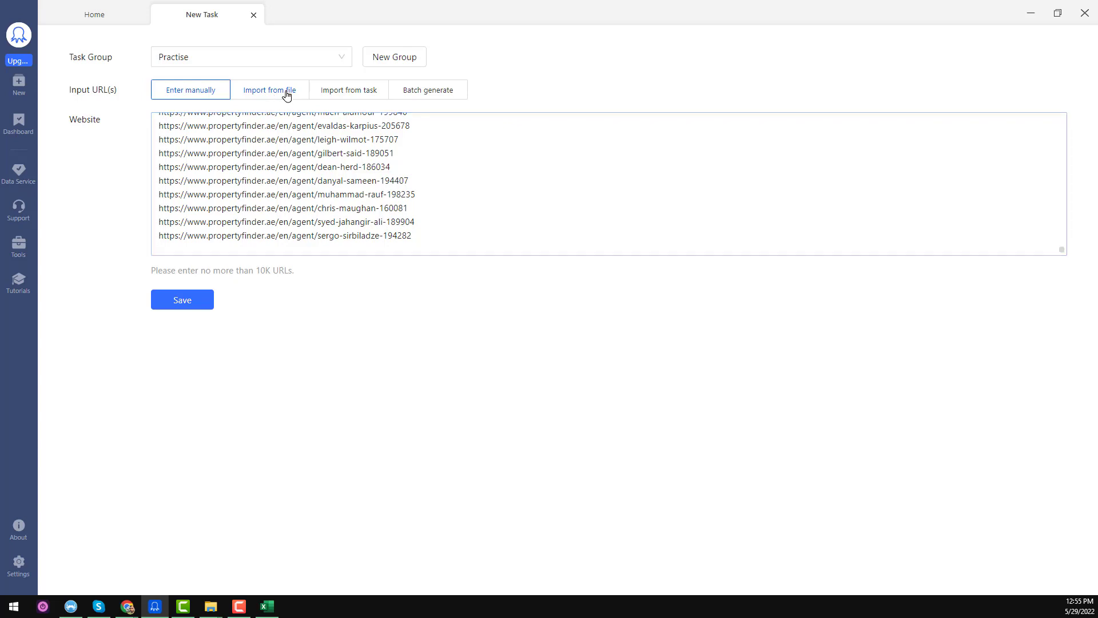
pyautogui.click(1055, 128)
pyautogui.click(243, 102)
pyautogui.click(464, 290)
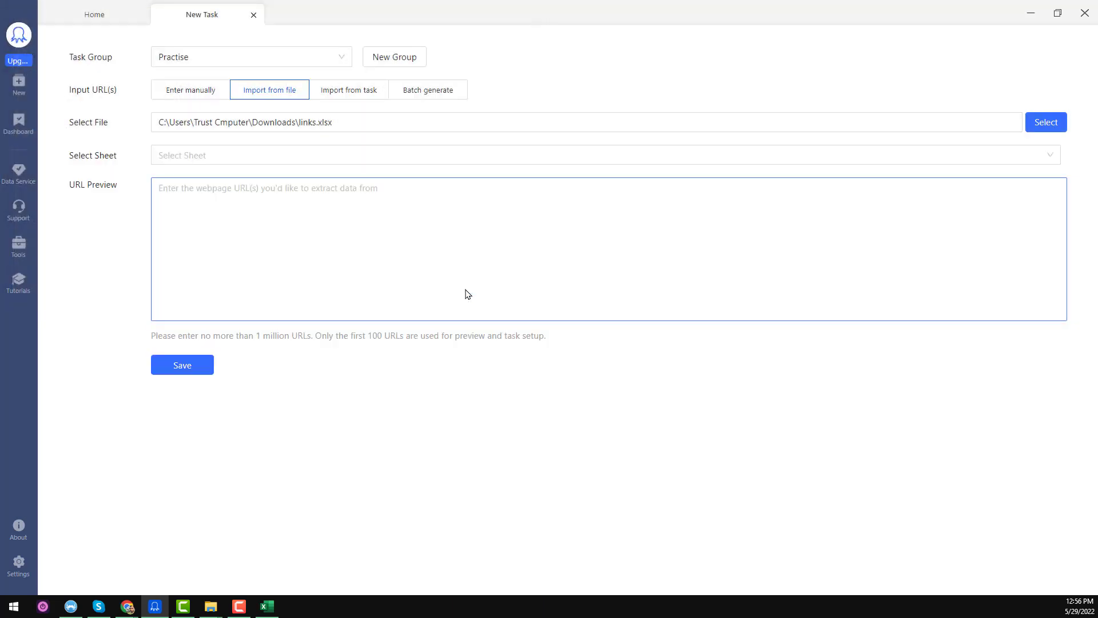
# - Choose Sheet1 and column A1 as the URL source and look through the URL preview
pyautogui.click(1047, 157)
pyautogui.click(182, 188)
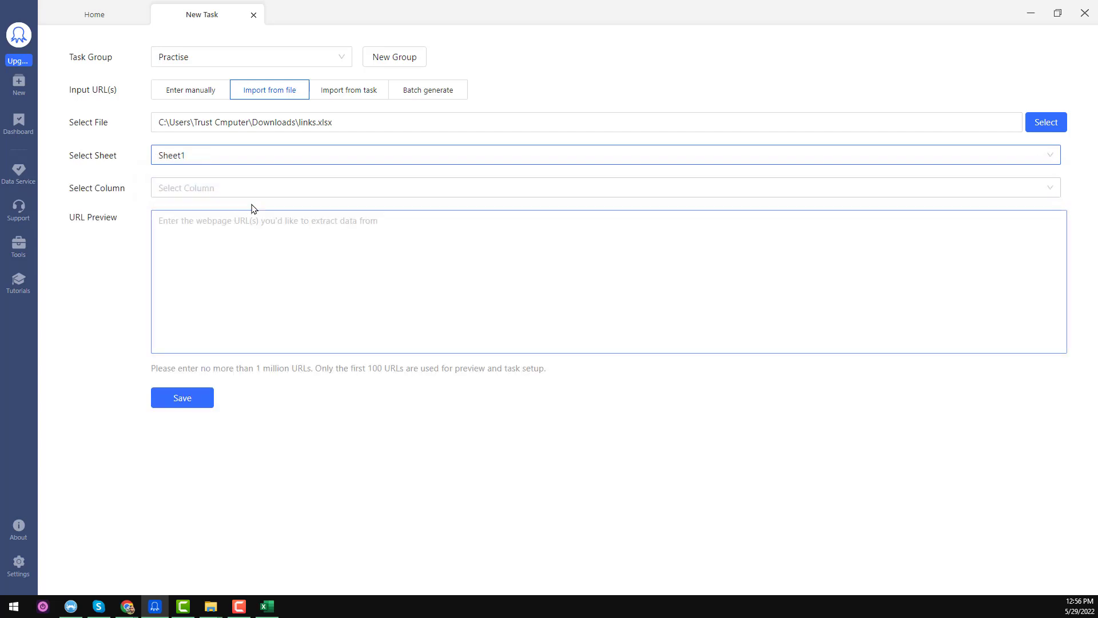
pyautogui.click(1048, 191)
pyautogui.click(166, 216)
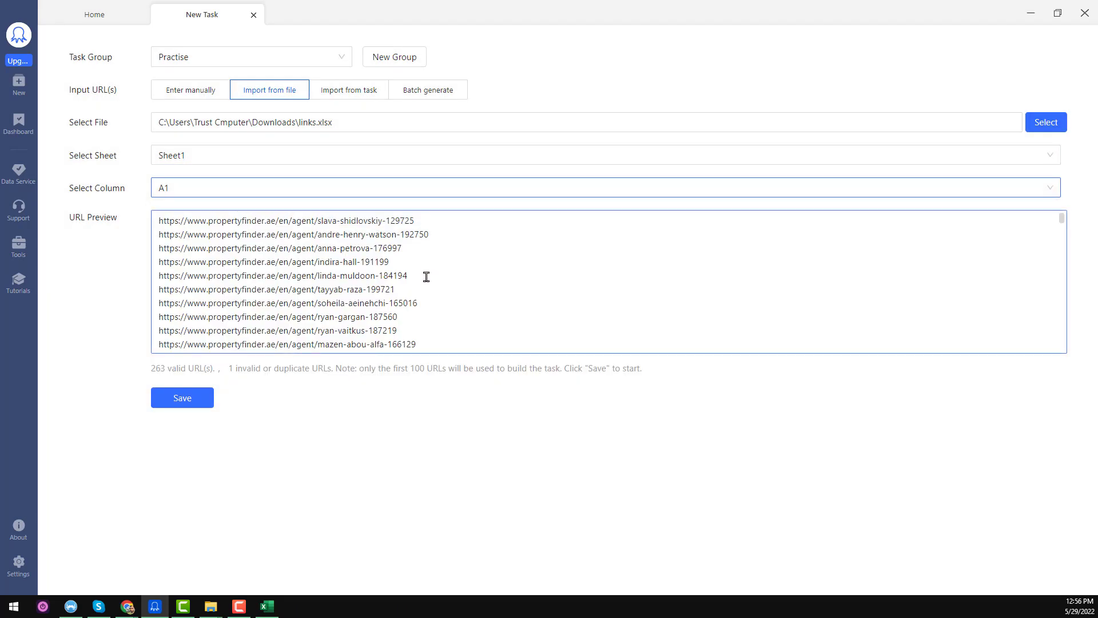
pyautogui.scroll(-5, 478, 314)
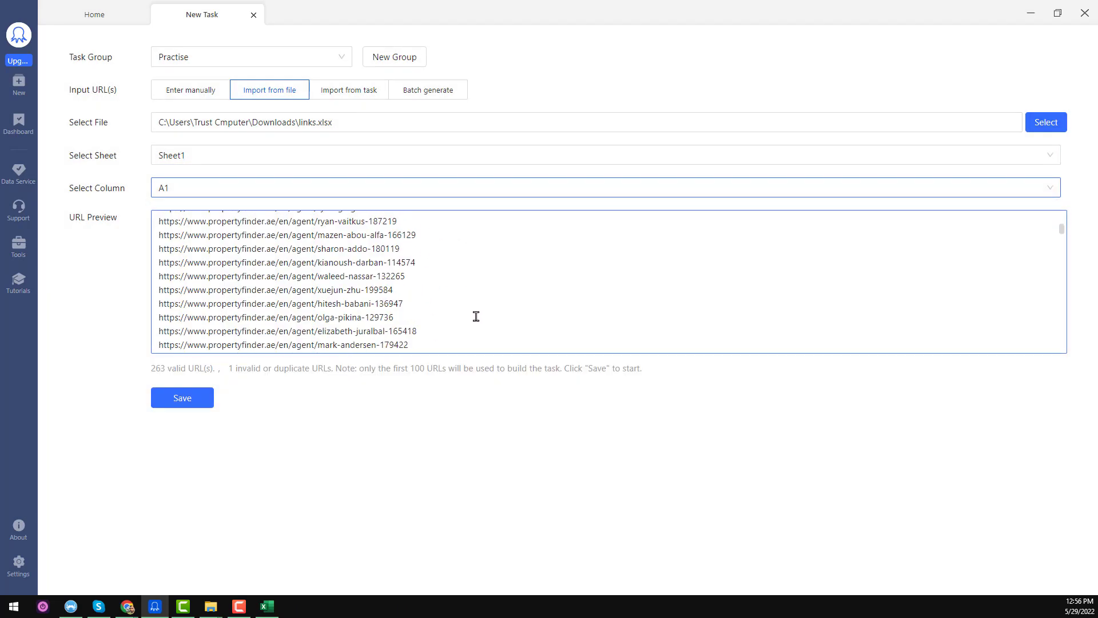
# - Save the imported URL list to build the task, and extract the text of the agent's name and job title as fields
pyautogui.scroll(5, 474, 315)
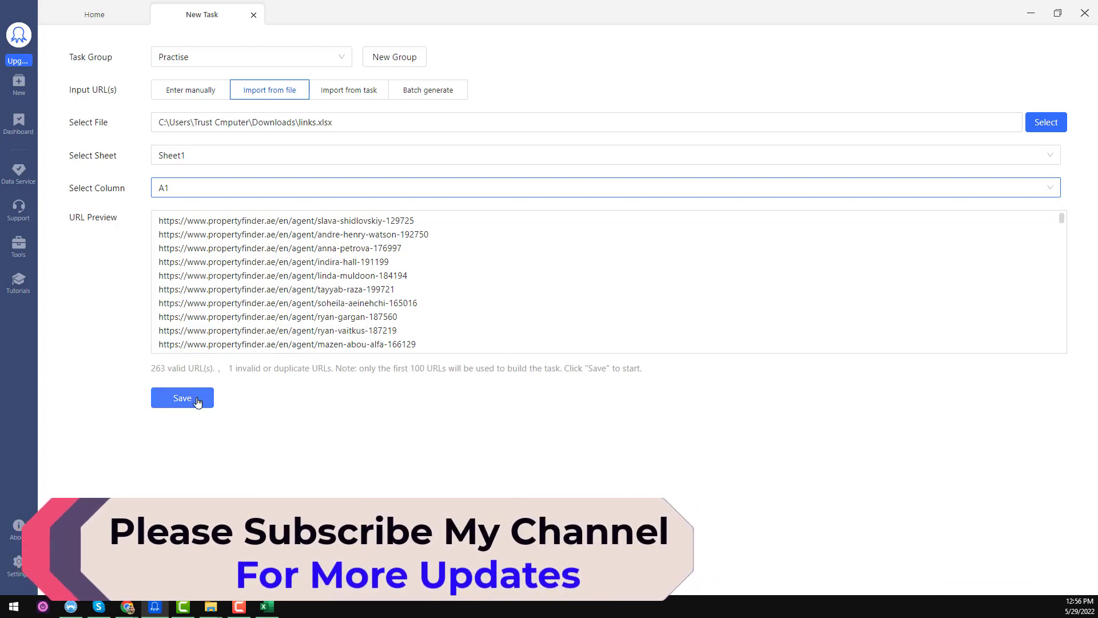
pyautogui.click(184, 404)
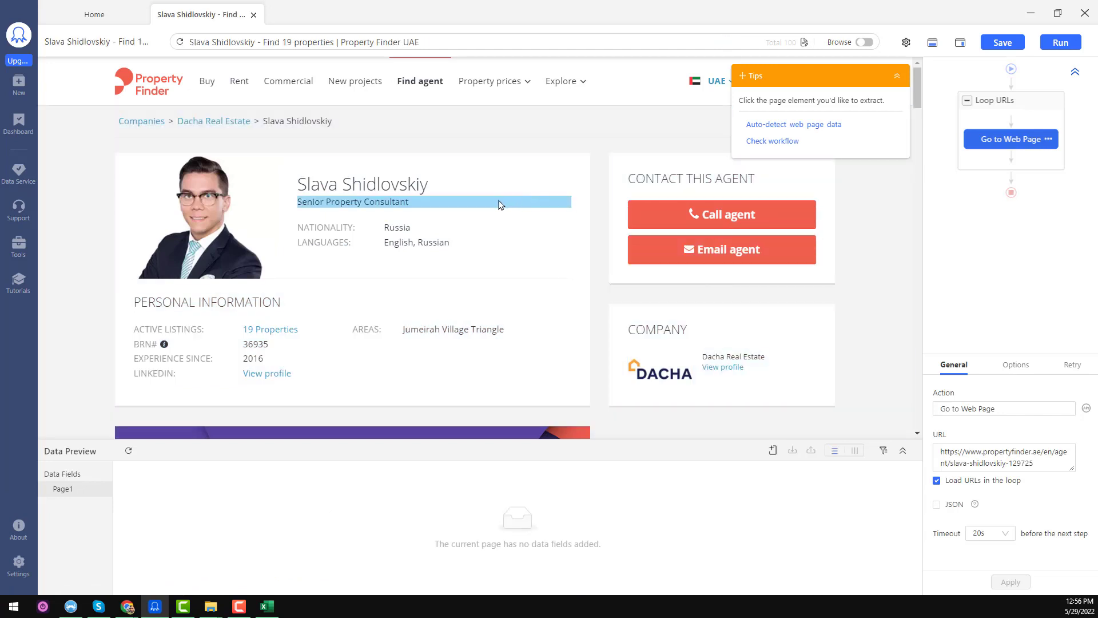
pyautogui.click(402, 184)
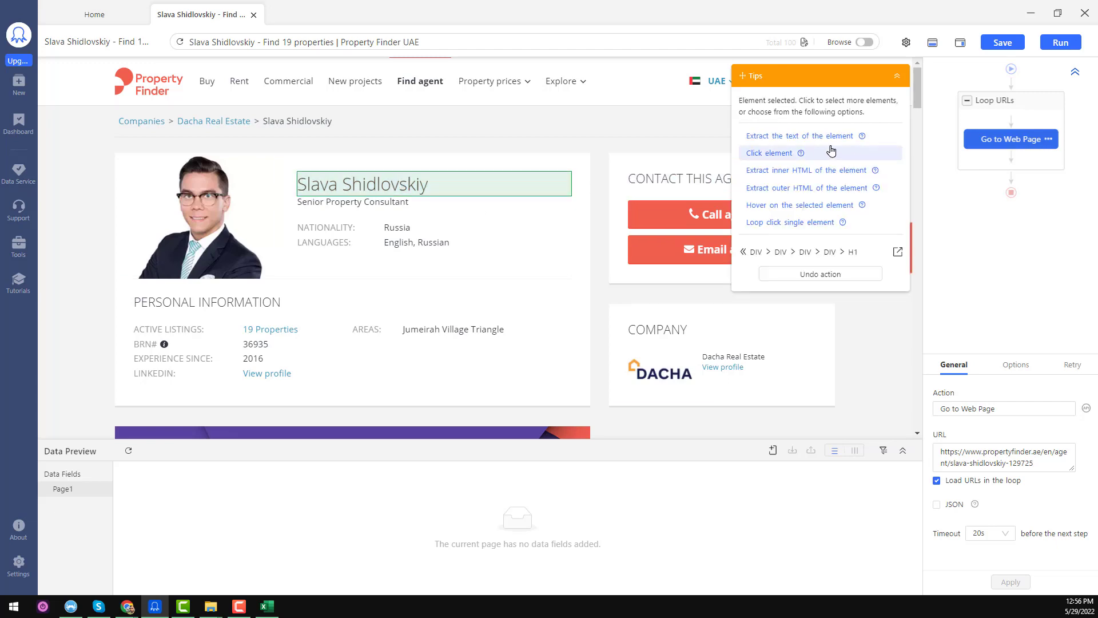
pyautogui.click(798, 136)
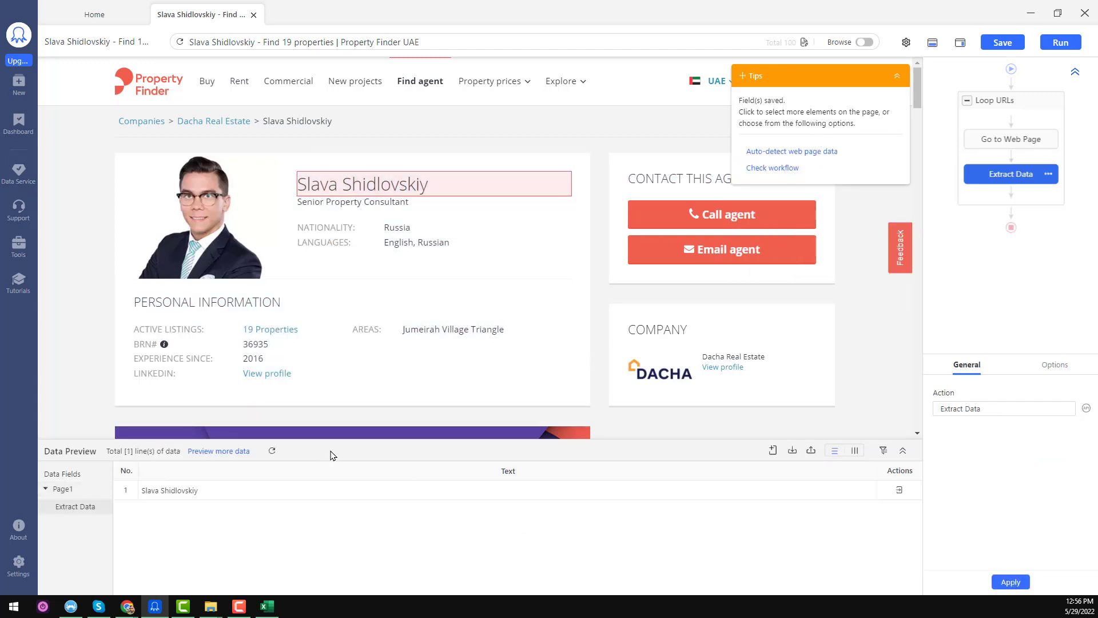
pyautogui.click(392, 203)
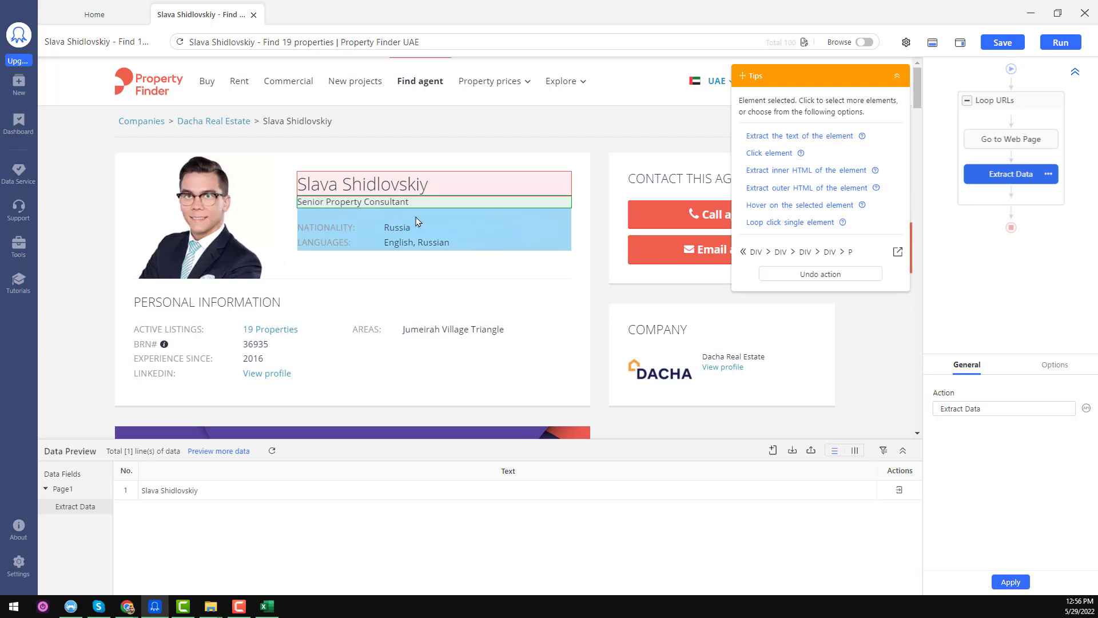
pyautogui.click(816, 137)
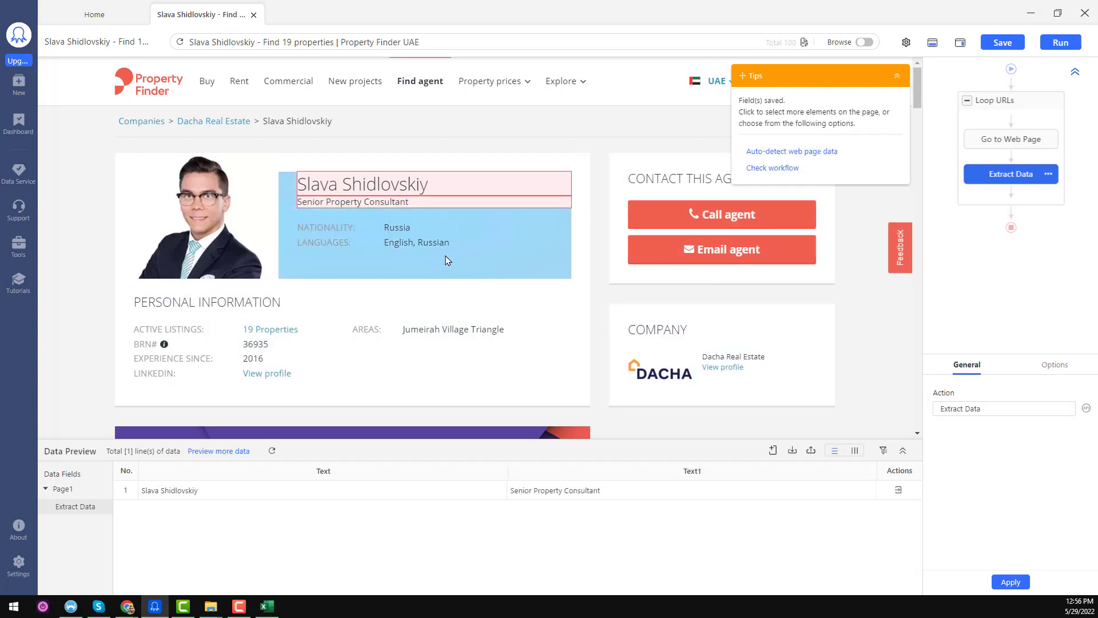
# - Extract the link URLs of the agent's Call agent and Email agent buttons as two more data fields
pyautogui.click(740, 224)
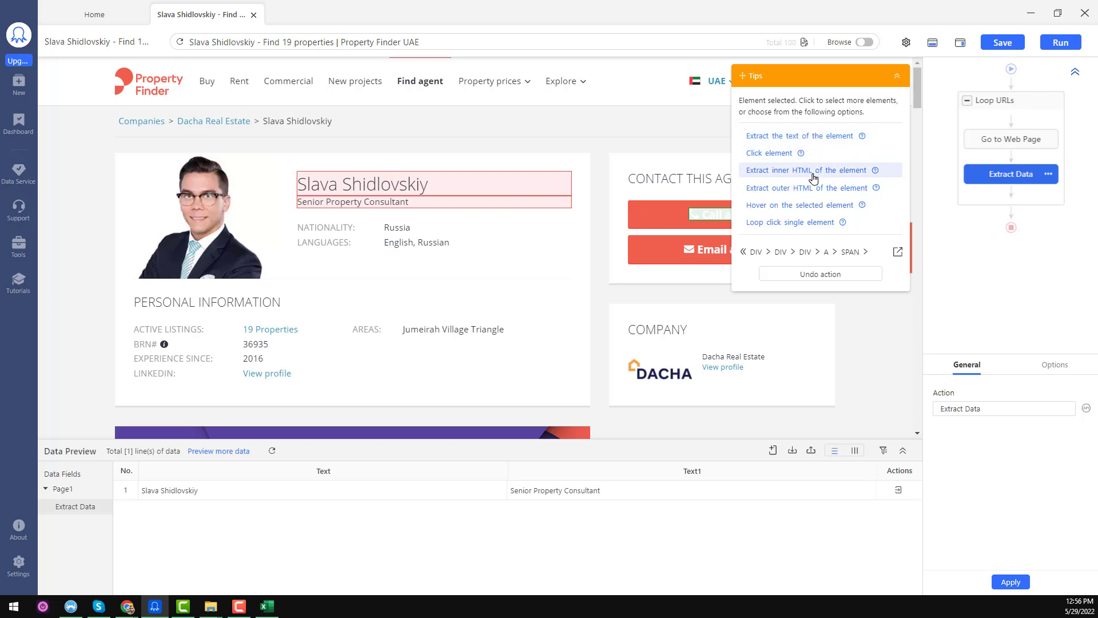
pyautogui.click(818, 275)
pyautogui.click(681, 221)
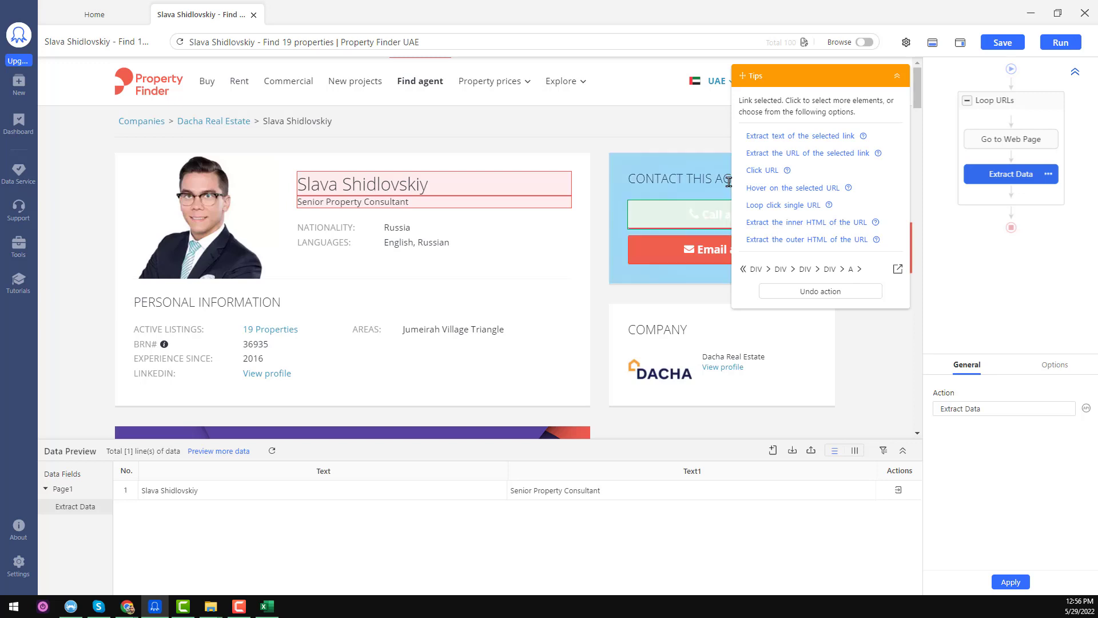
pyautogui.click(821, 154)
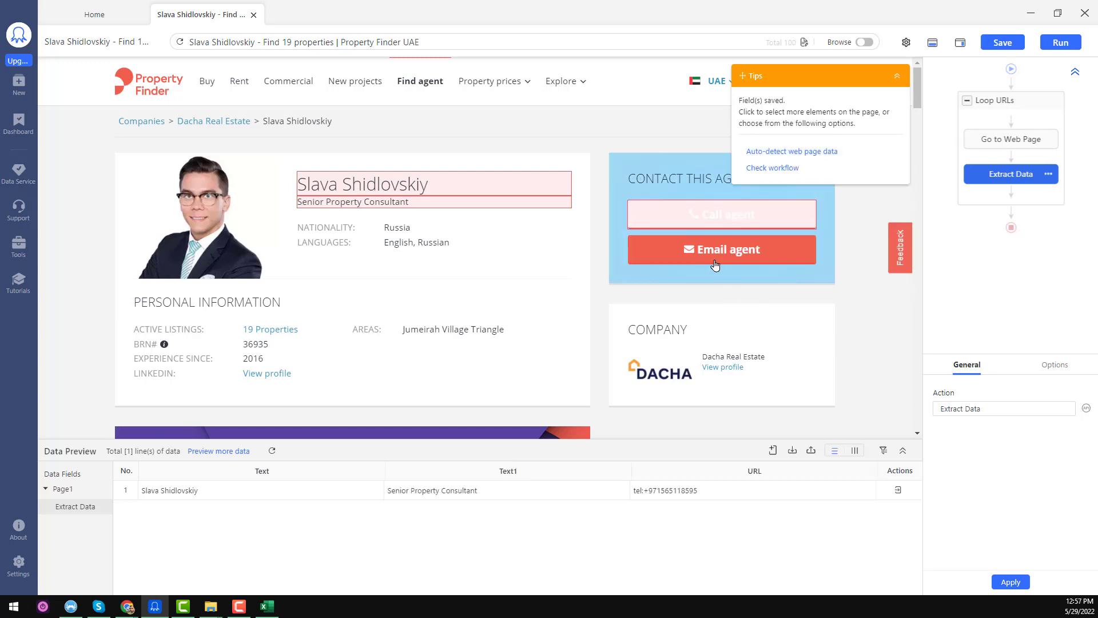
pyautogui.click(774, 256)
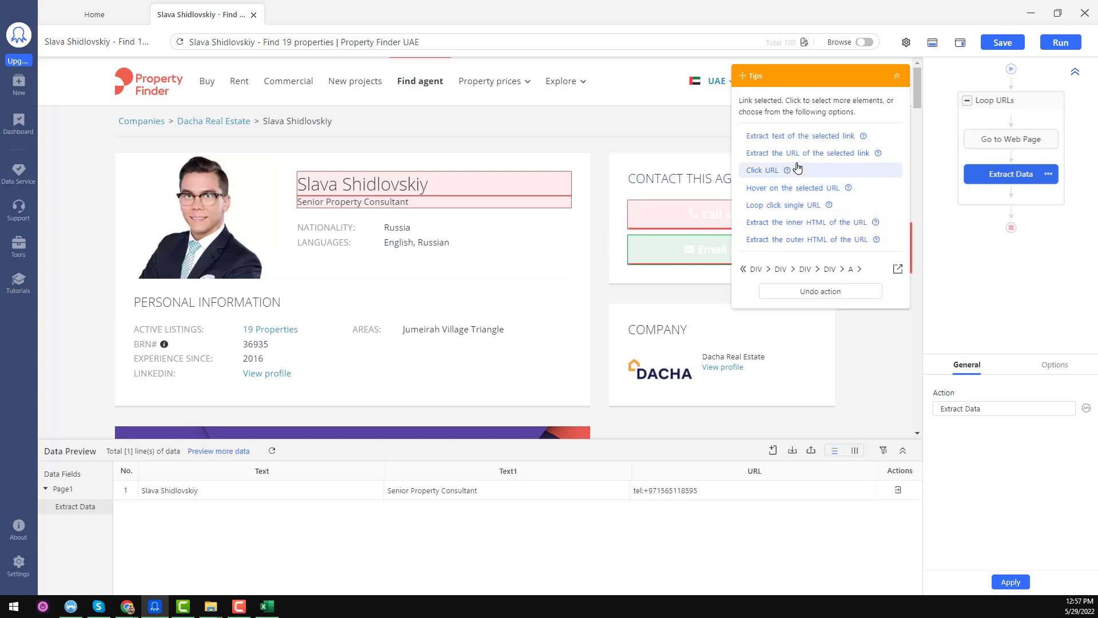
pyautogui.click(816, 156)
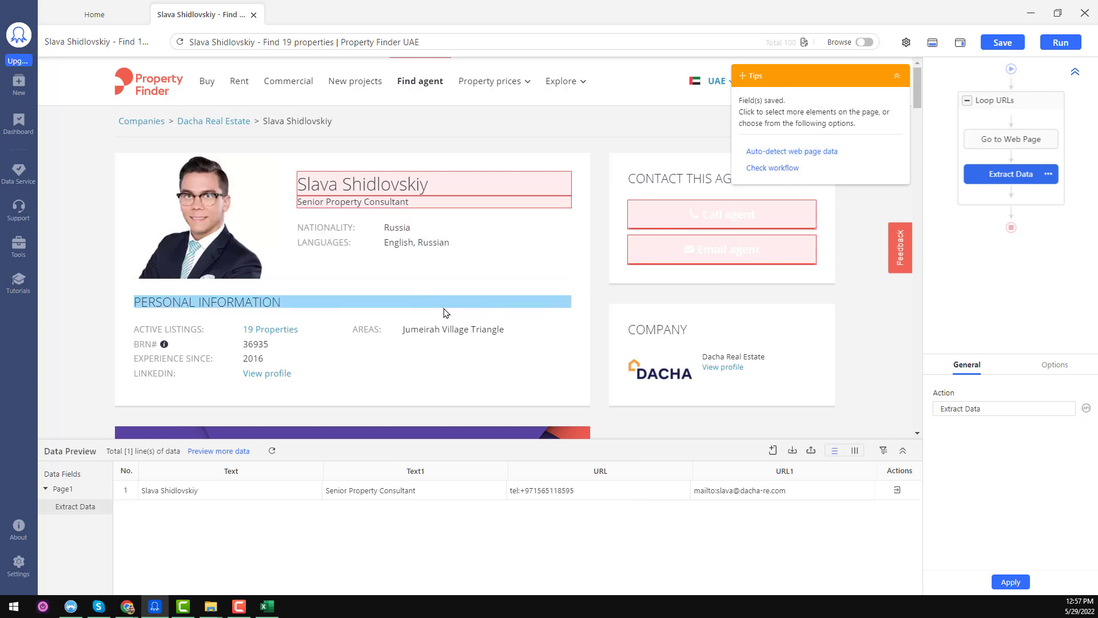
# - Save the agent scraping task and run it on the local device in Standard Mode
pyautogui.scroll(-2, 605, 314)
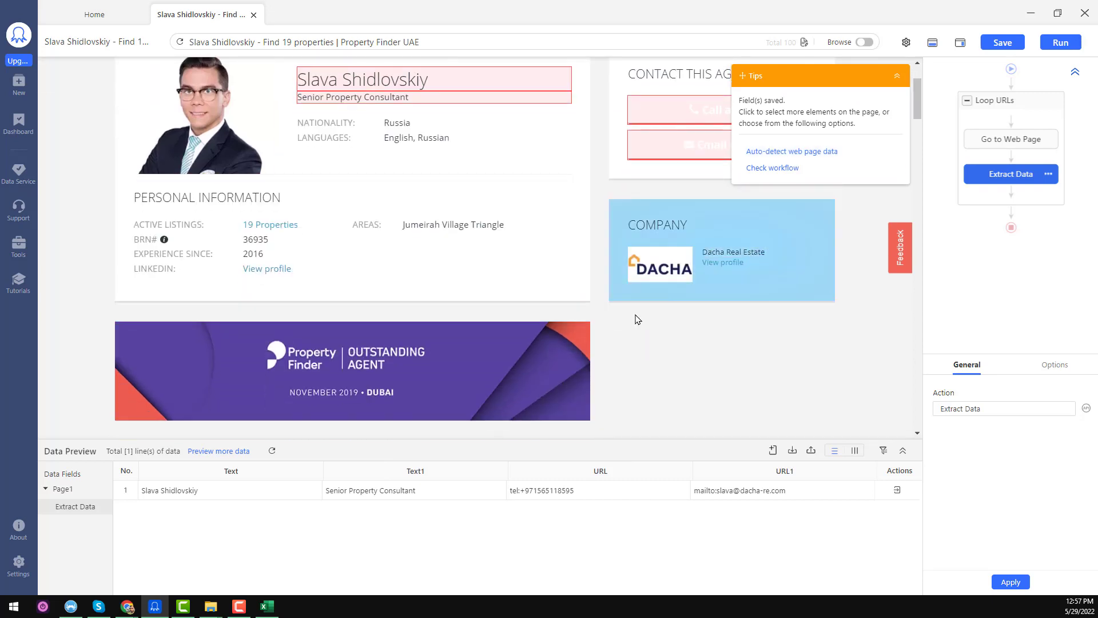
pyautogui.scroll(-2, 418, 314)
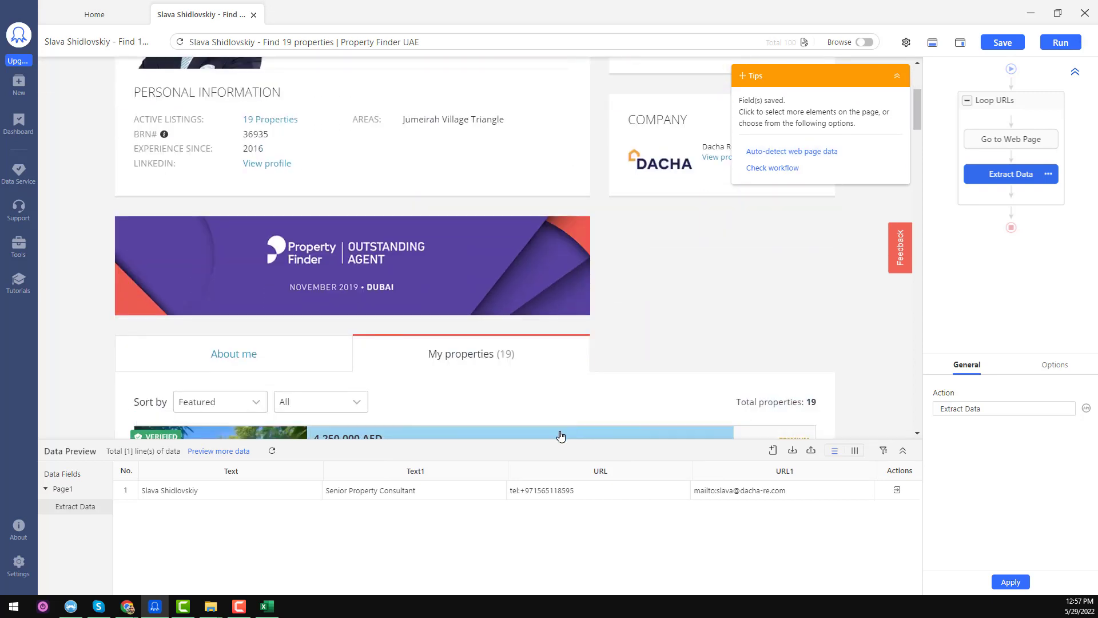
pyautogui.scroll(4, 552, 347)
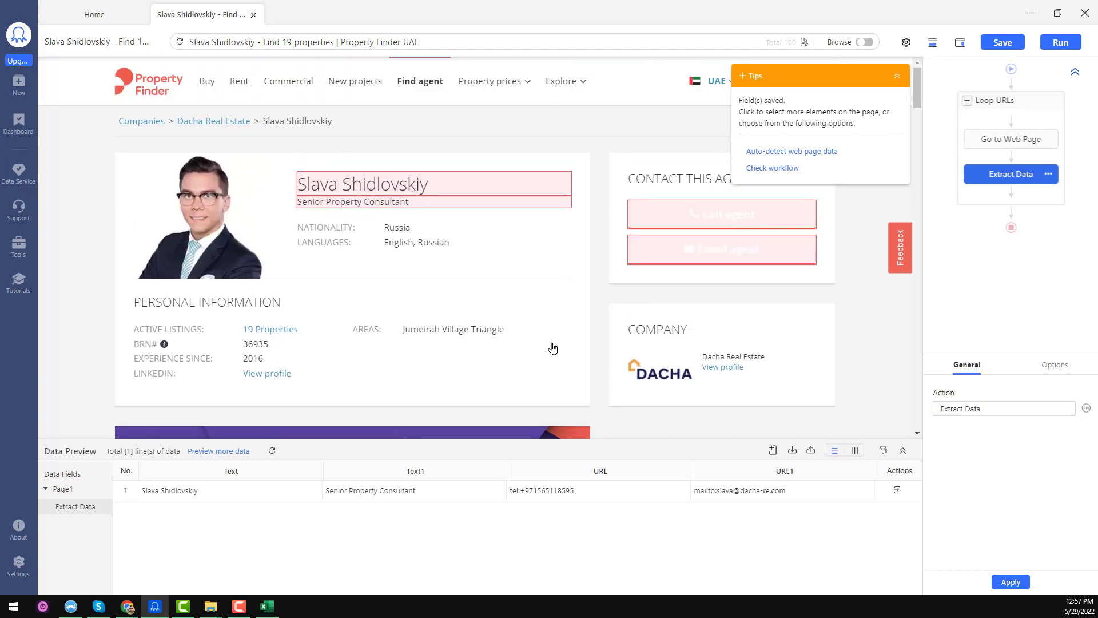
pyautogui.click(1011, 46)
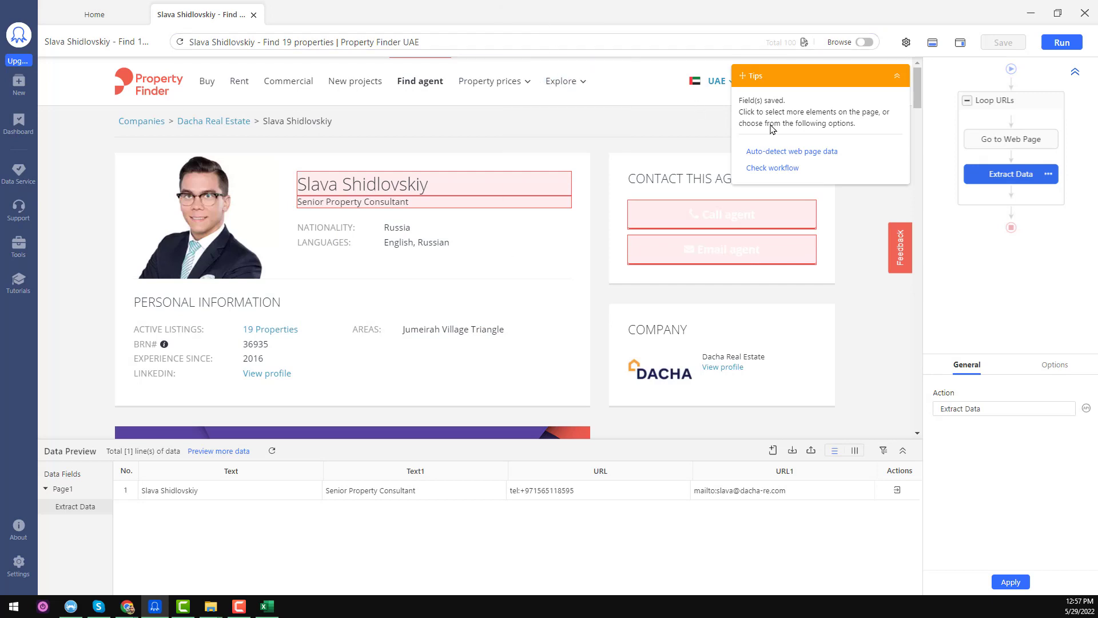
pyautogui.click(1056, 46)
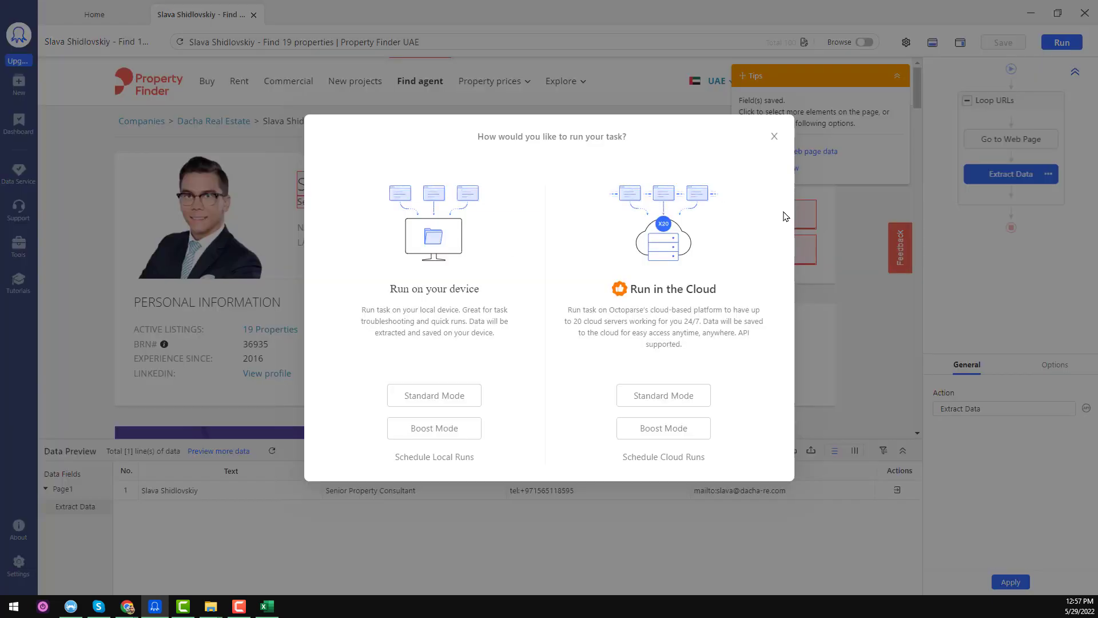
pyautogui.click(448, 402)
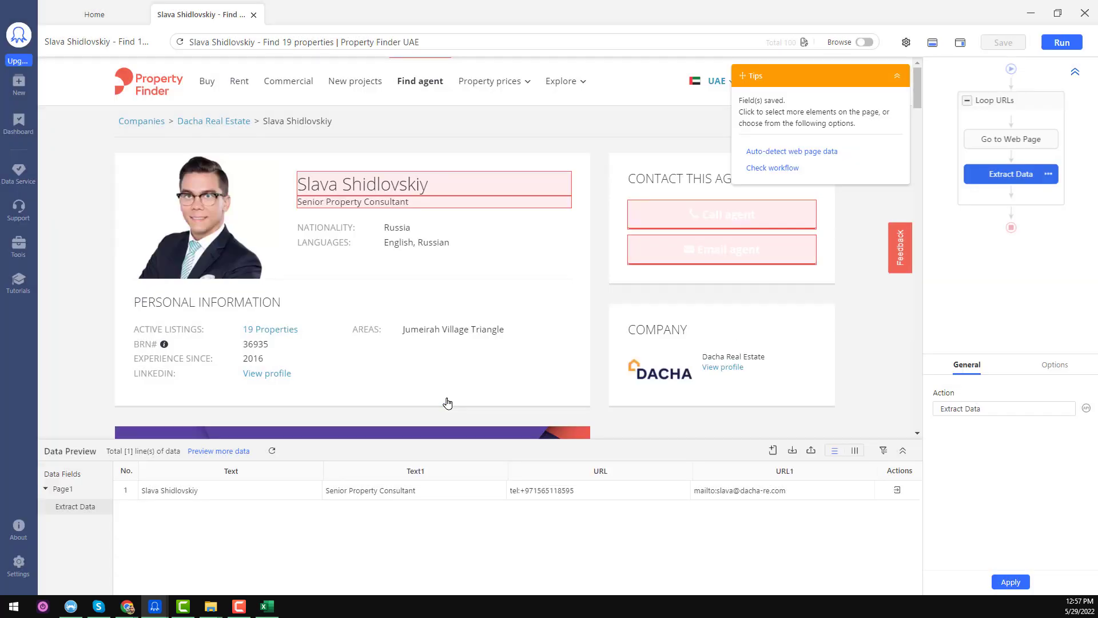
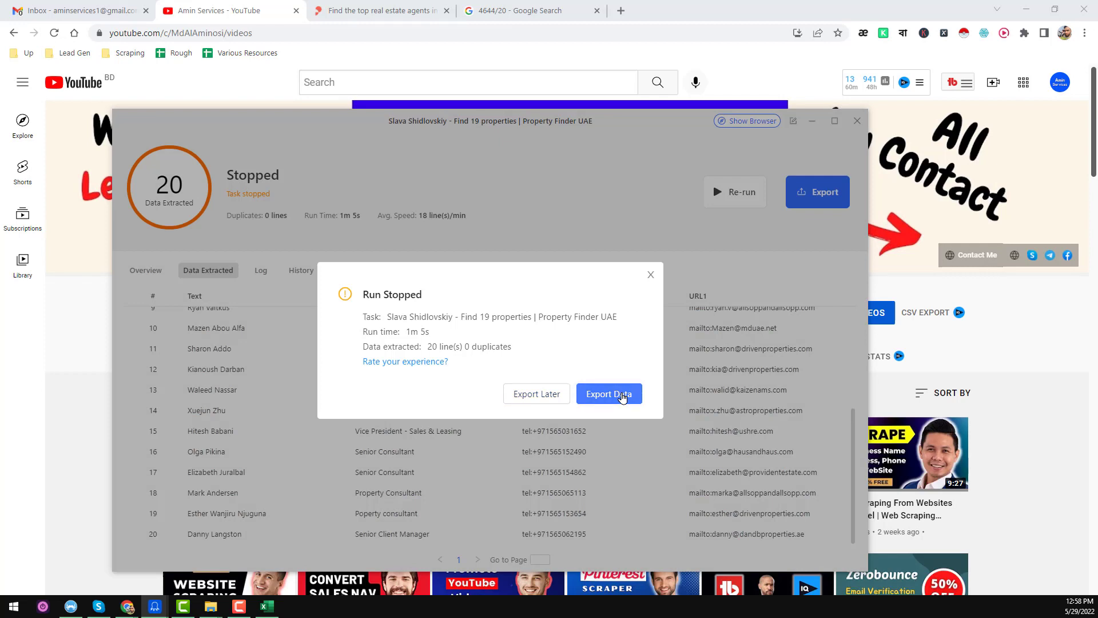
# - Export the extracted agent data as an Excel (xlsx) file named infor in the Downloads folder, and open that file
pyautogui.press('Return')
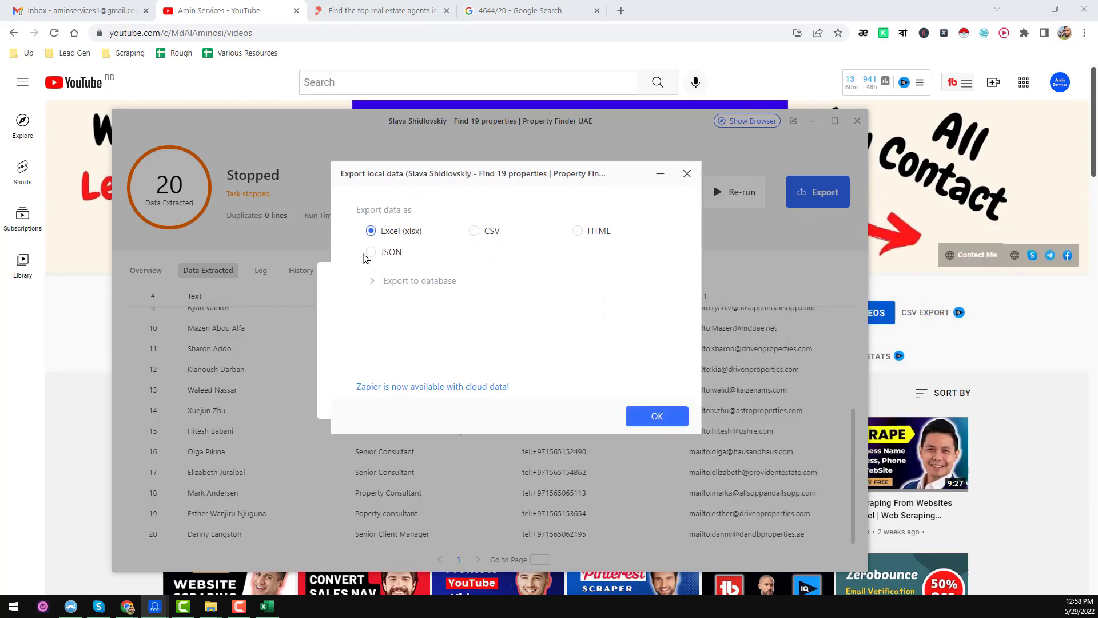
pyautogui.click(668, 418)
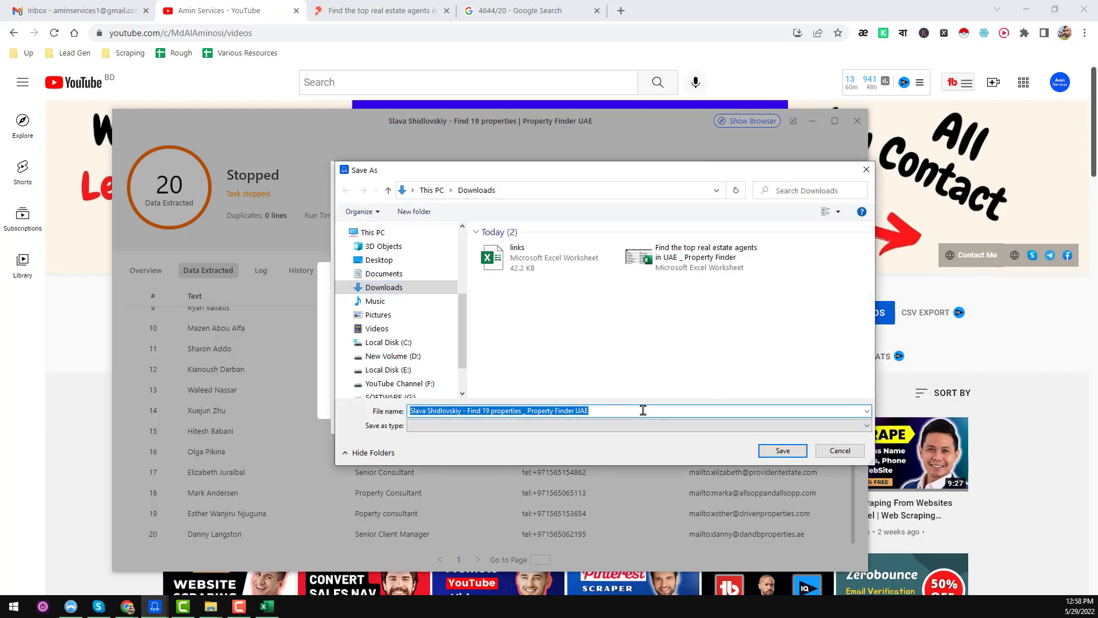
pyautogui.write('info')
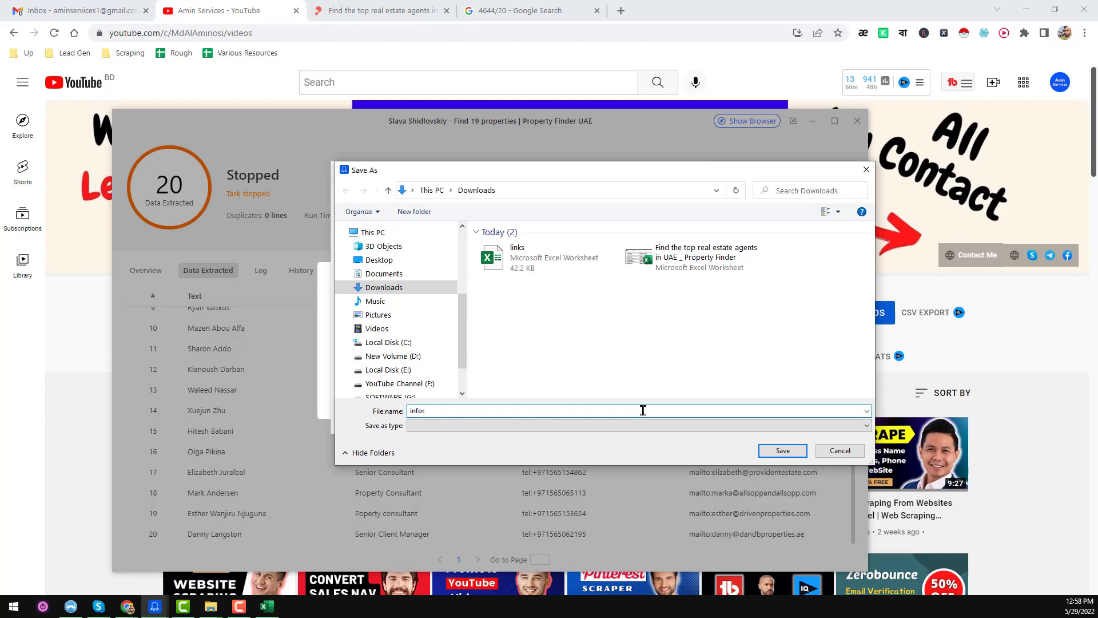
pyautogui.write('r')
pyautogui.click(789, 450)
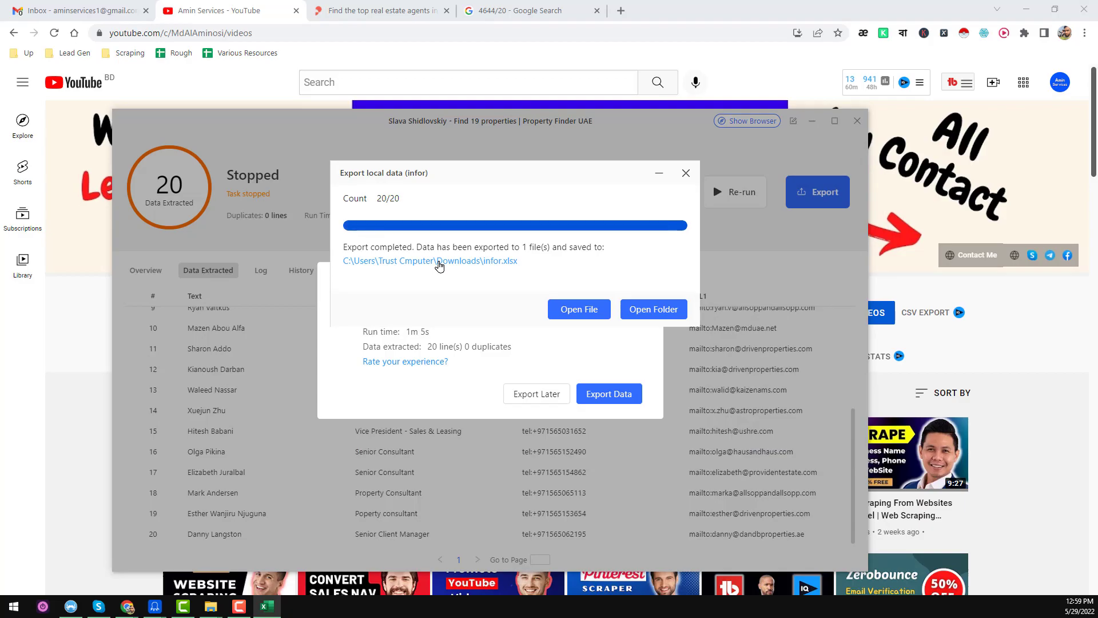
pyautogui.click(439, 262)
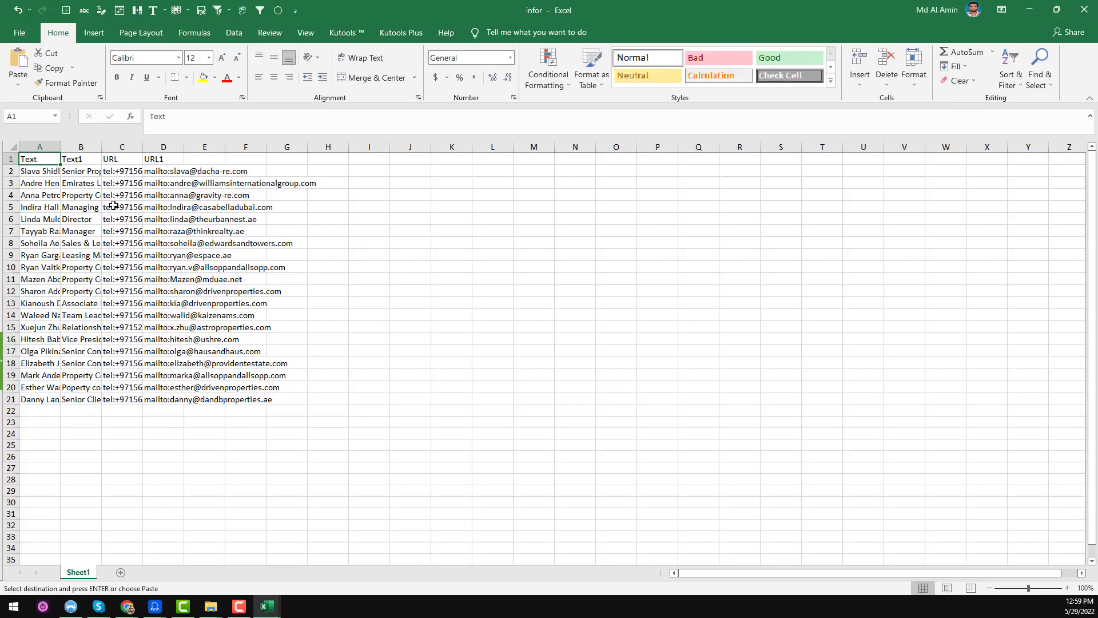
# - Apply borders to all cells of Sheet1 and widen all columns equally so the agent data fits
pyautogui.click(13, 146)
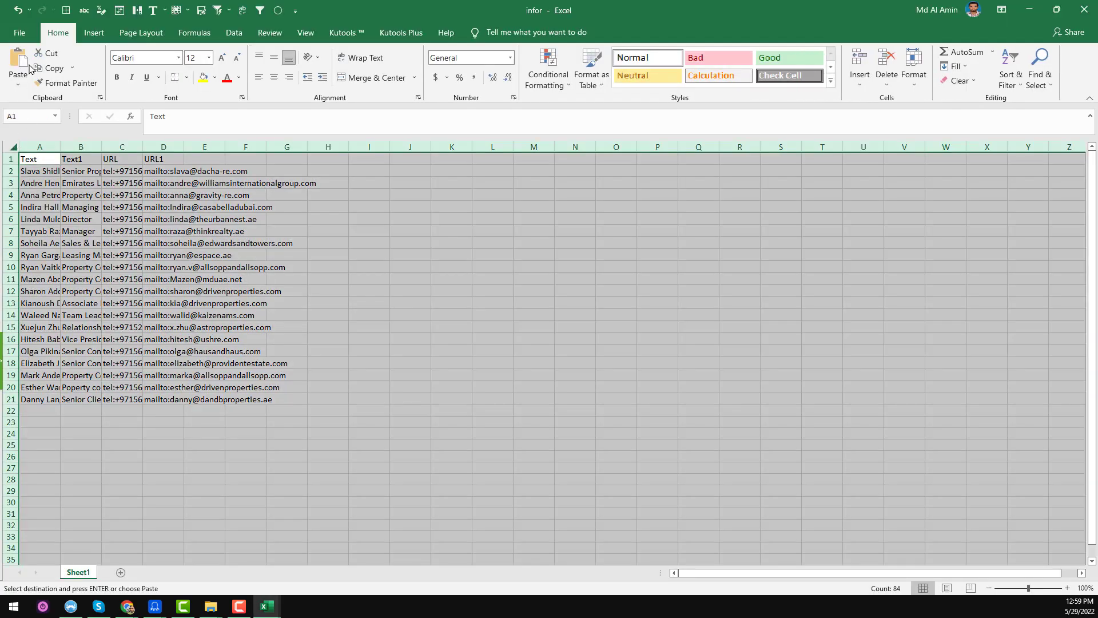
pyautogui.click(65, 15)
pyautogui.moveTo(60, 147); pyautogui.dragTo(200, 190)
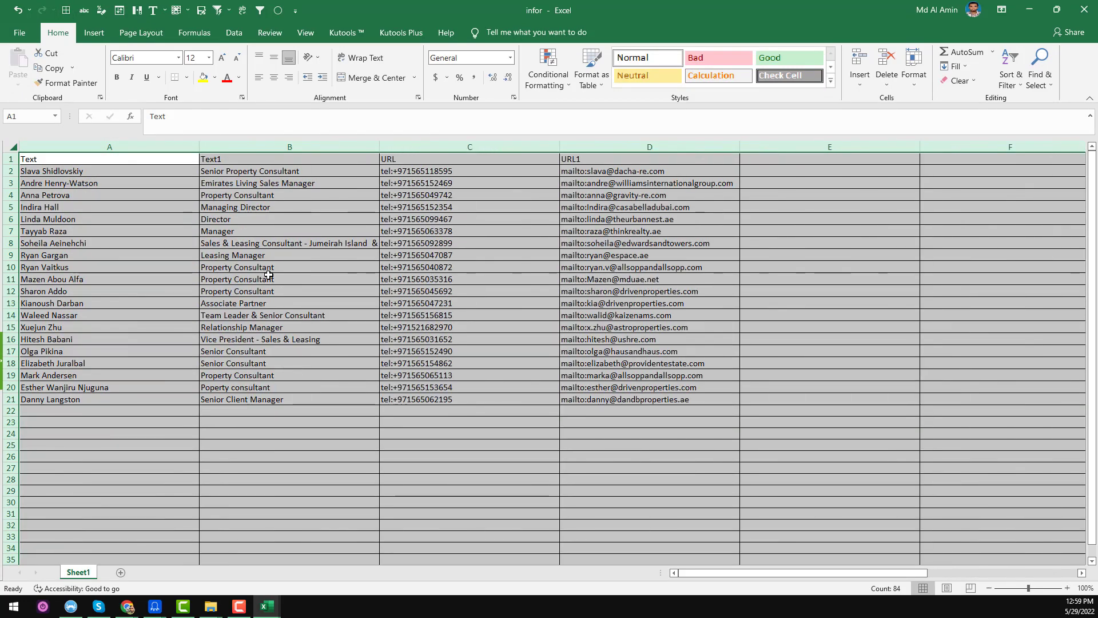
# - Examine the agents' phone entries in the URL column and their e-mail entries in the URL1 column
pyautogui.click(449, 175)
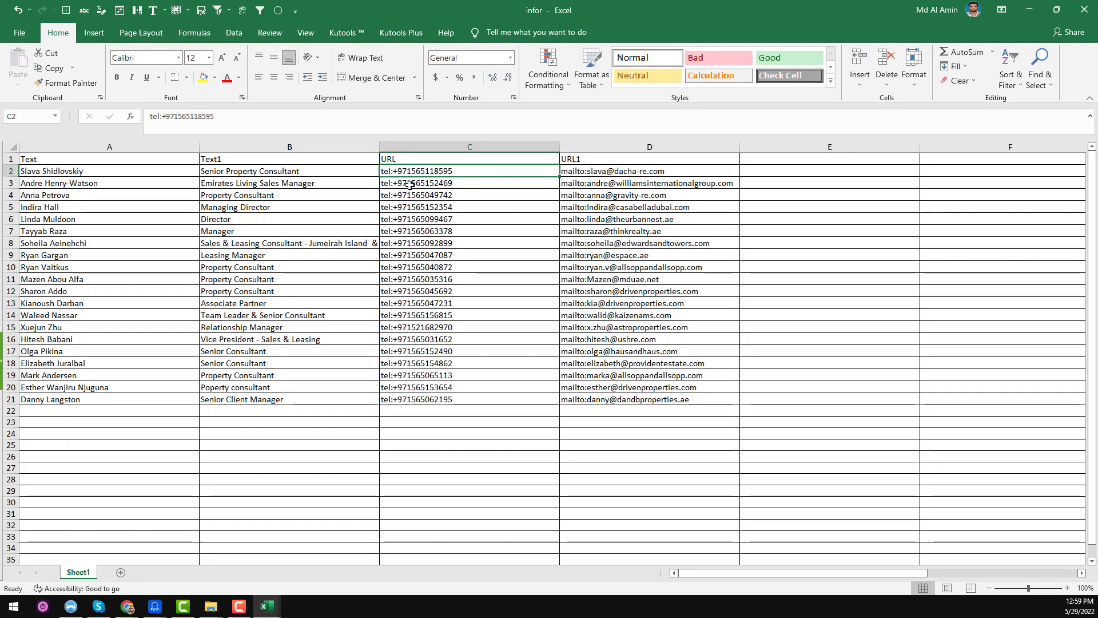
pyautogui.click(587, 171)
pyautogui.click(600, 335)
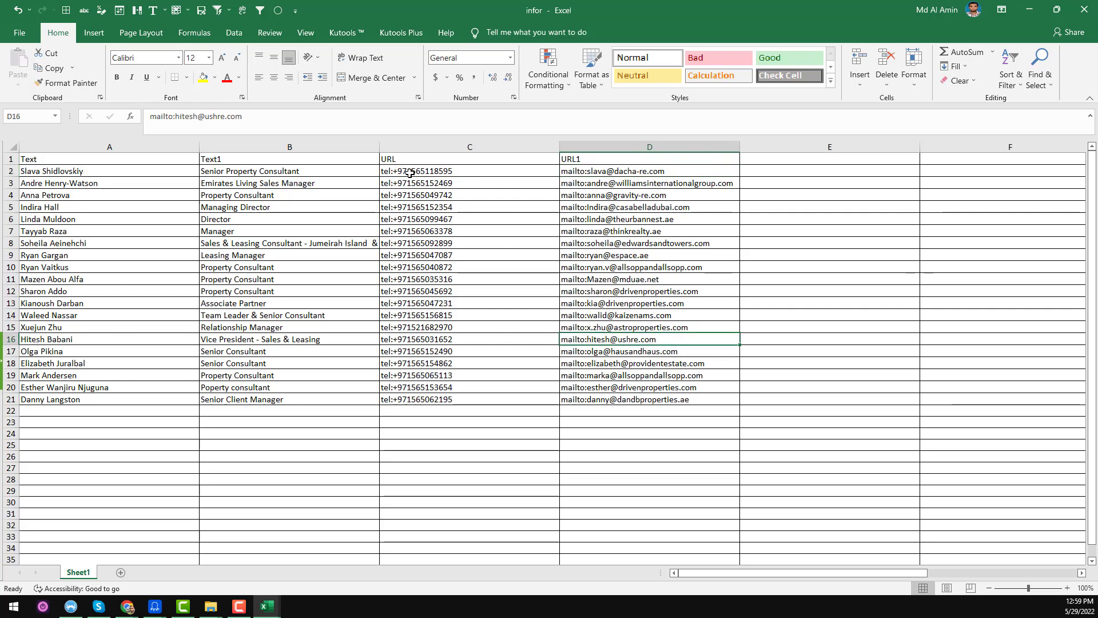
pyautogui.click(637, 195)
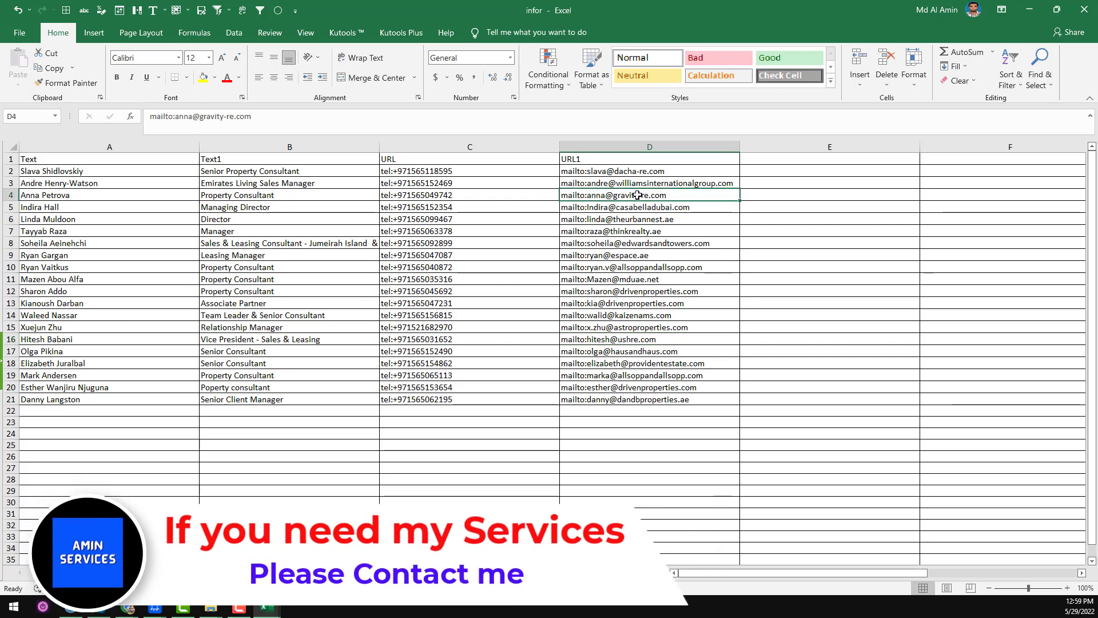
pyautogui.click(683, 377)
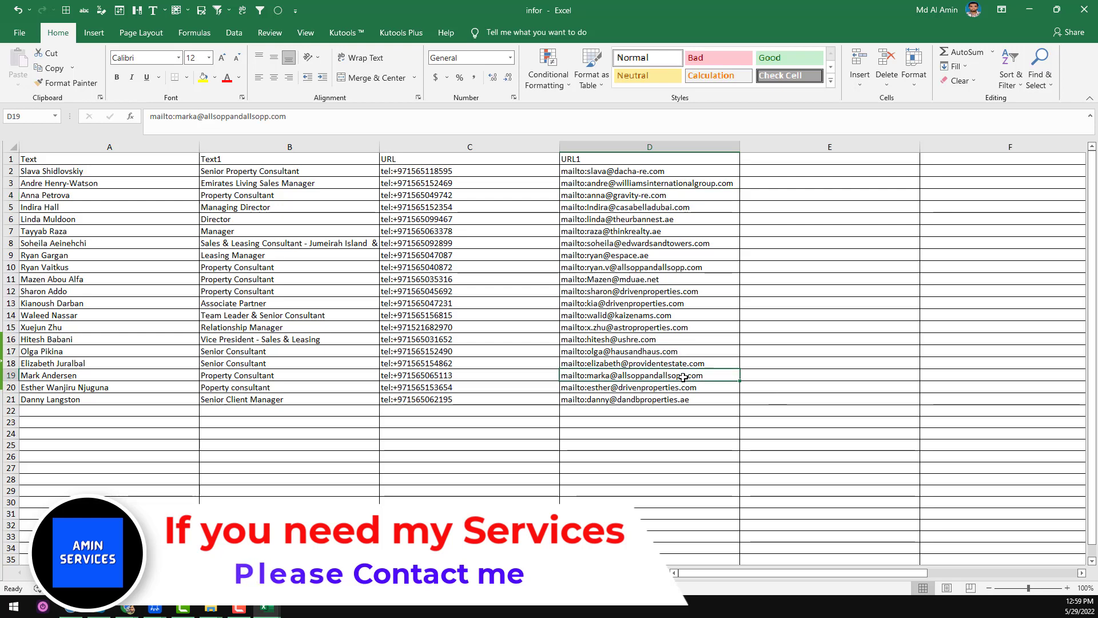
pyautogui.click(679, 401)
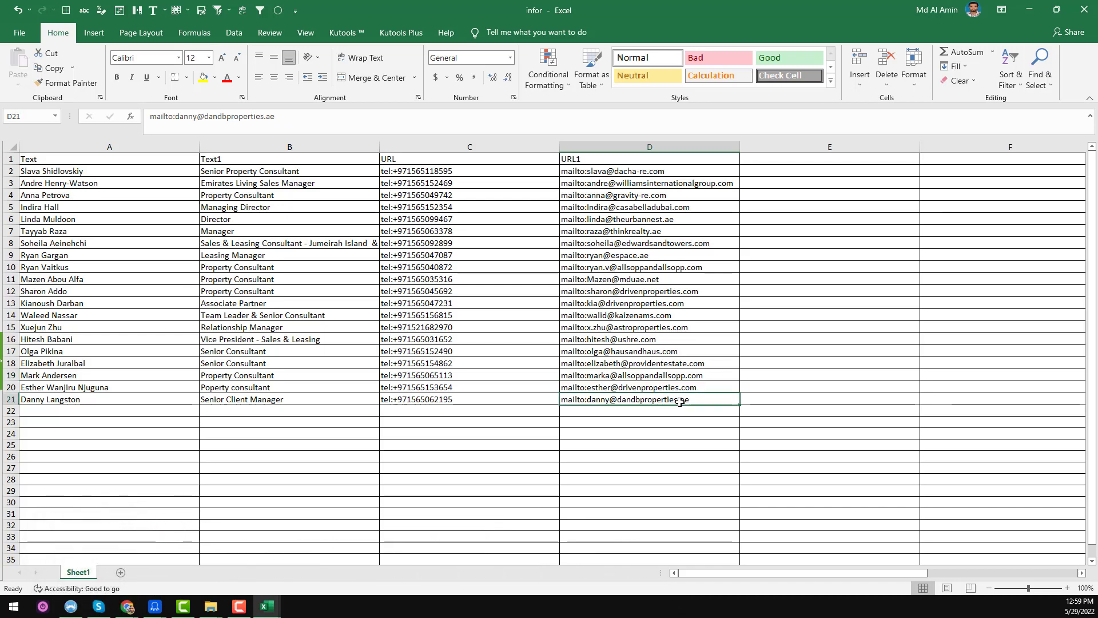
pyautogui.click(688, 331)
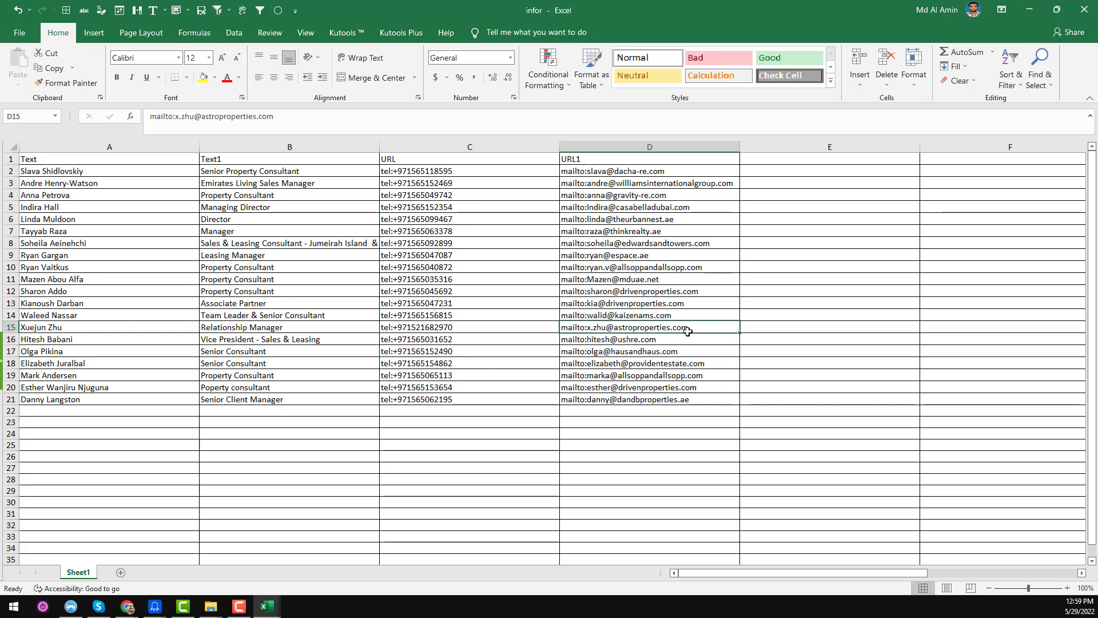